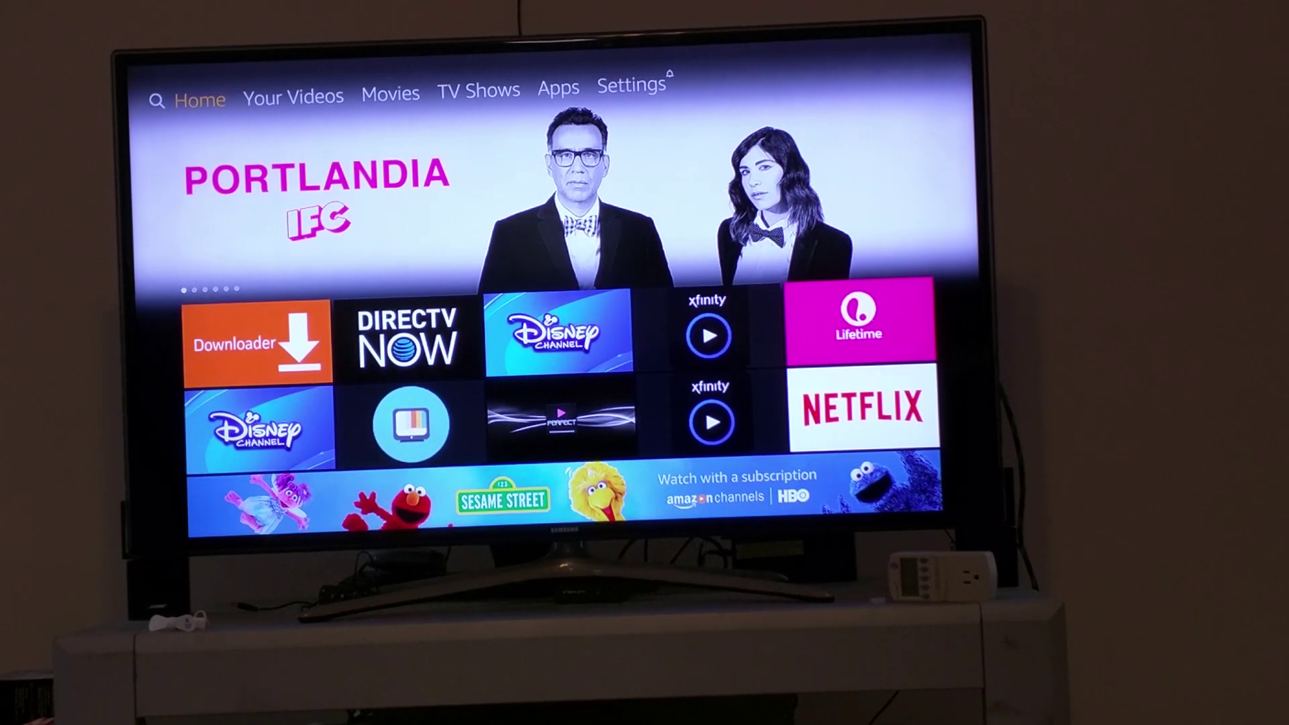
- Open Developer Options under Device settings from the Fire TV top menu
key(Down)
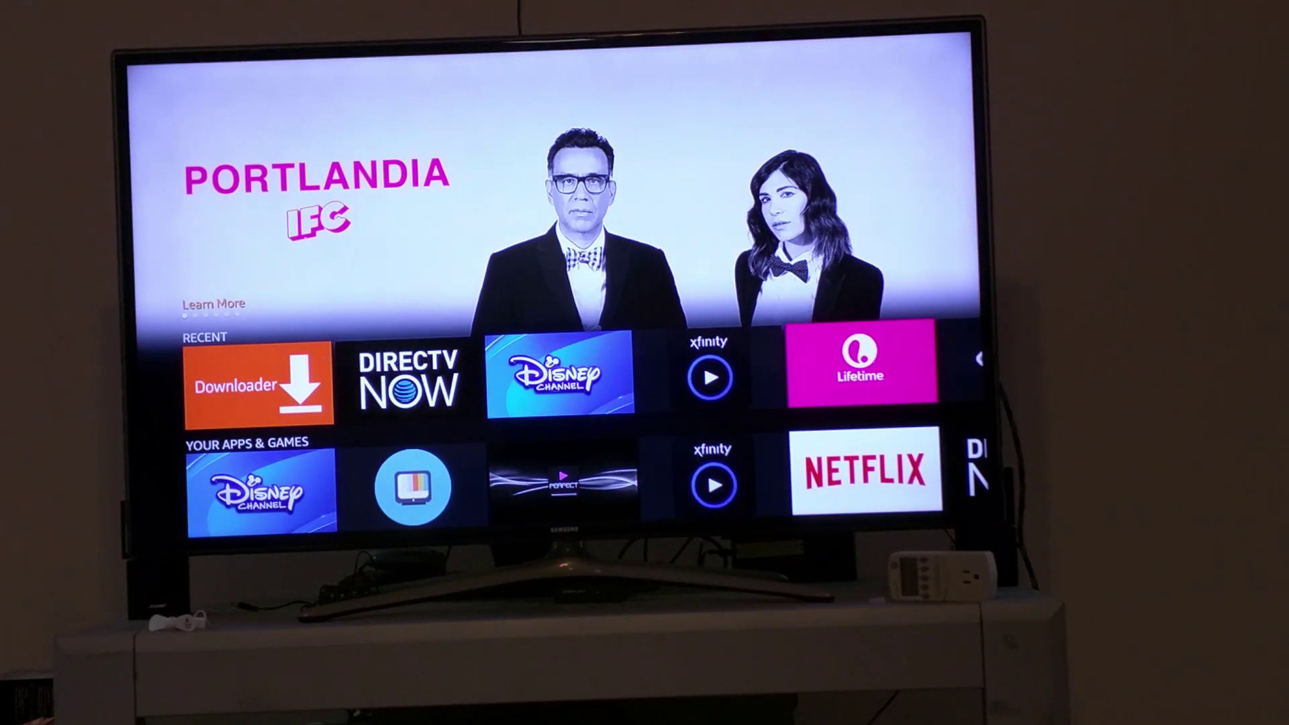
key(Down)
key(Up)
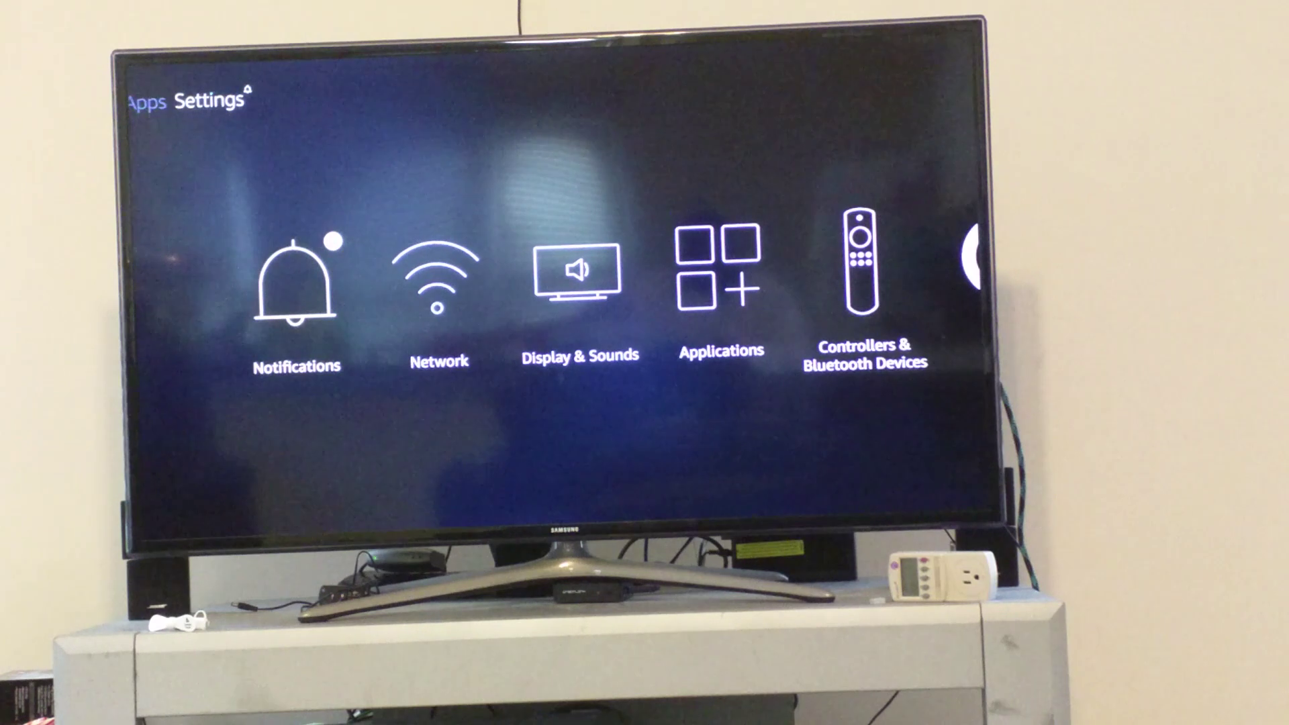
key(Down)
key(Right)
key(Right)
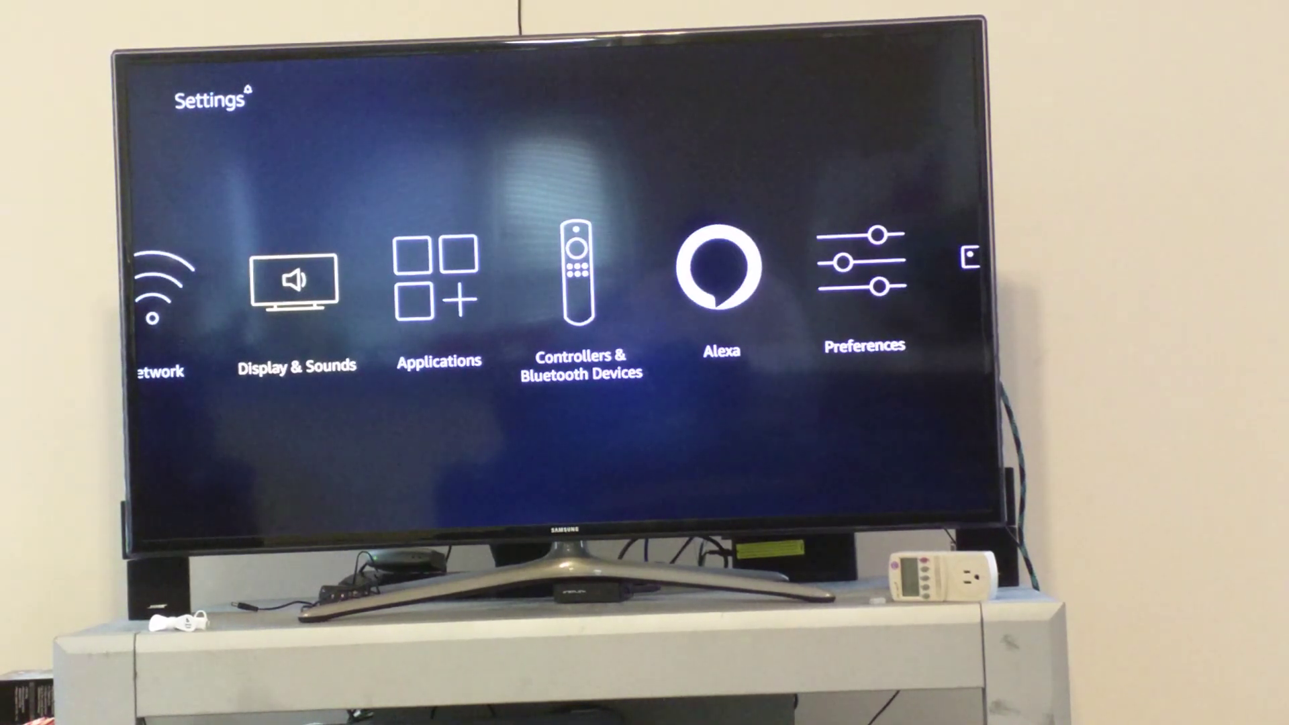
key(Right)
key(Right)
key(Right)
key(Right)
key(Right)
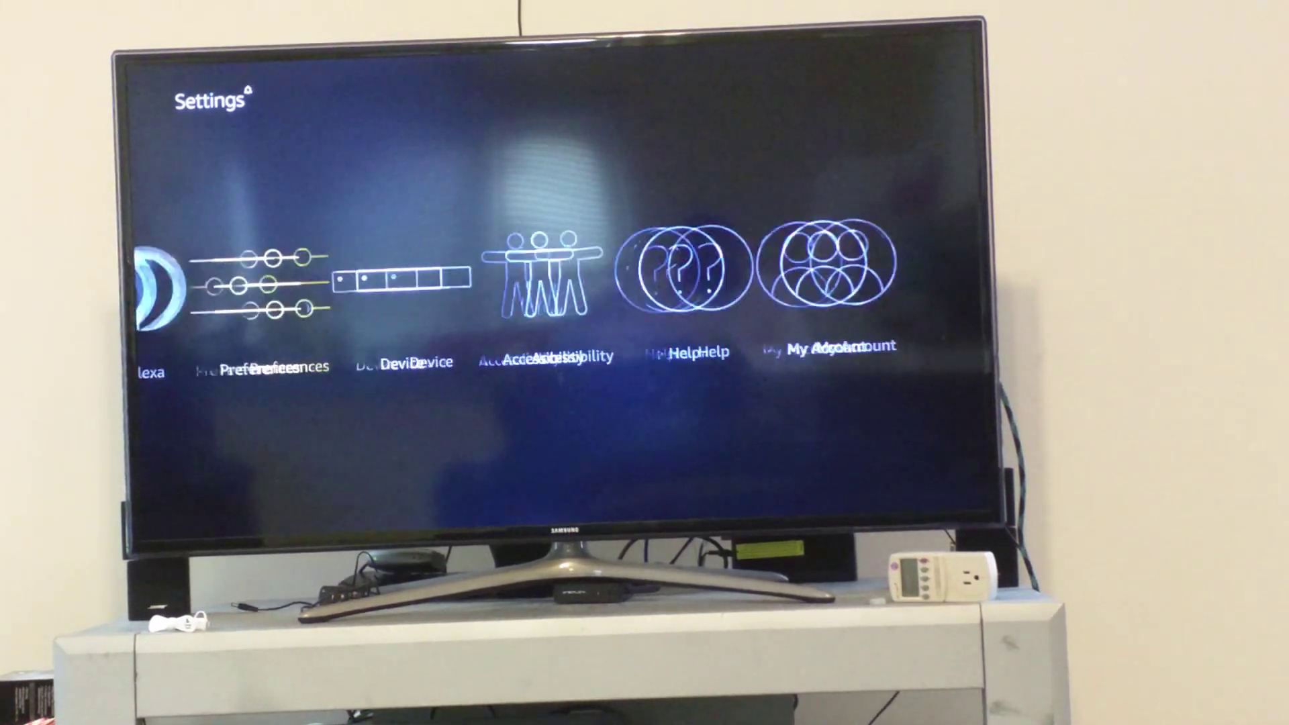
key(Return)
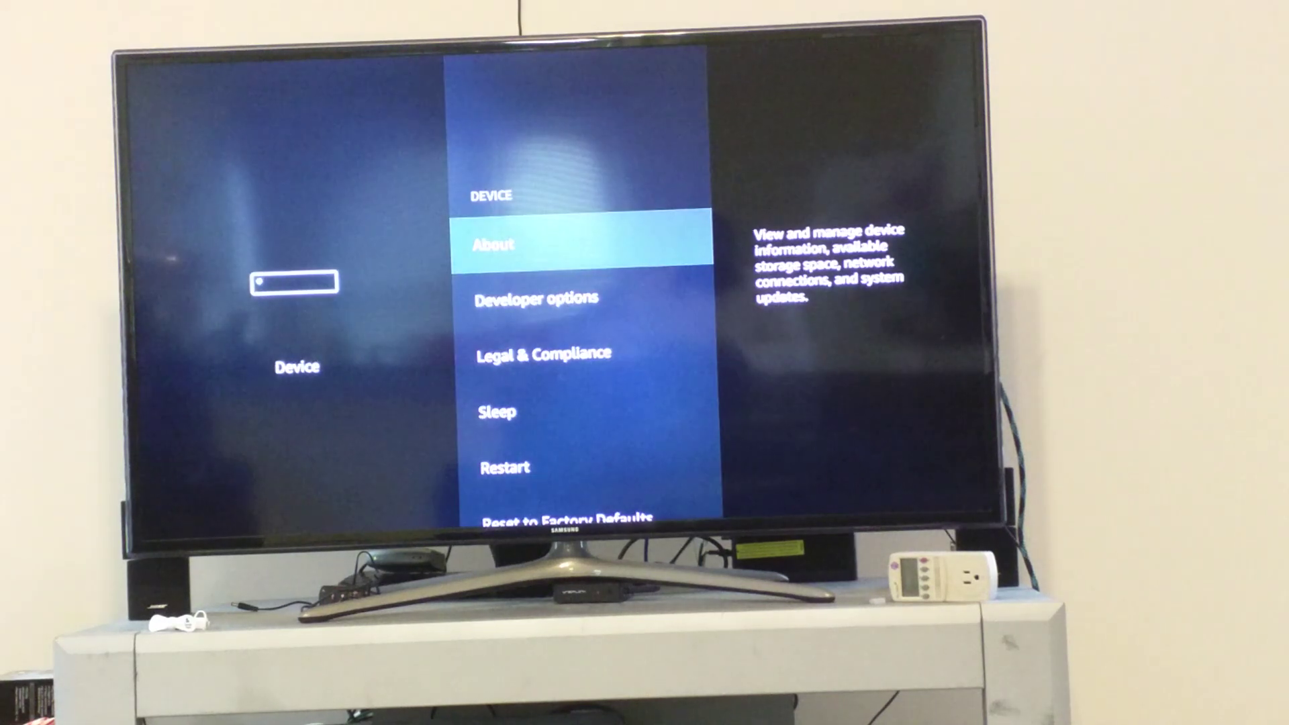
key(Down)
key(Return)
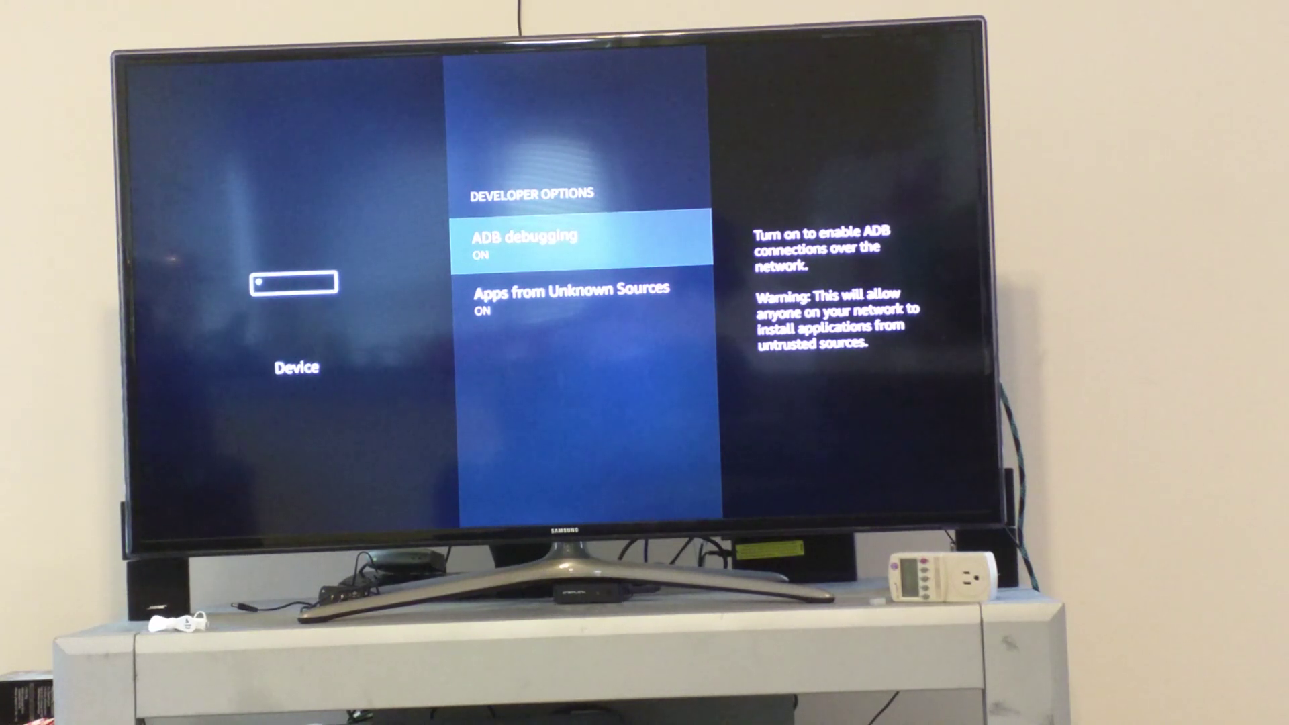
- Check Apps from Unknown Sources and ADB debugging, then return Home to the Downloader tile
key(Down)
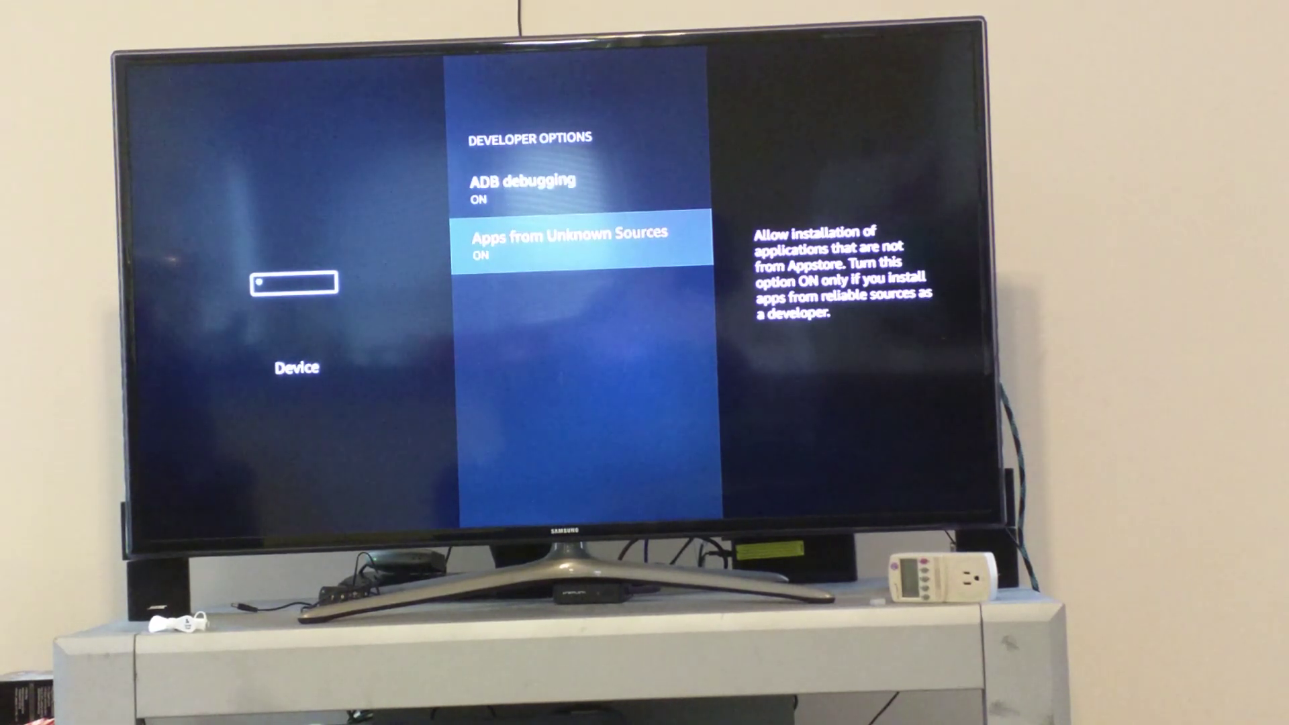
key(Up)
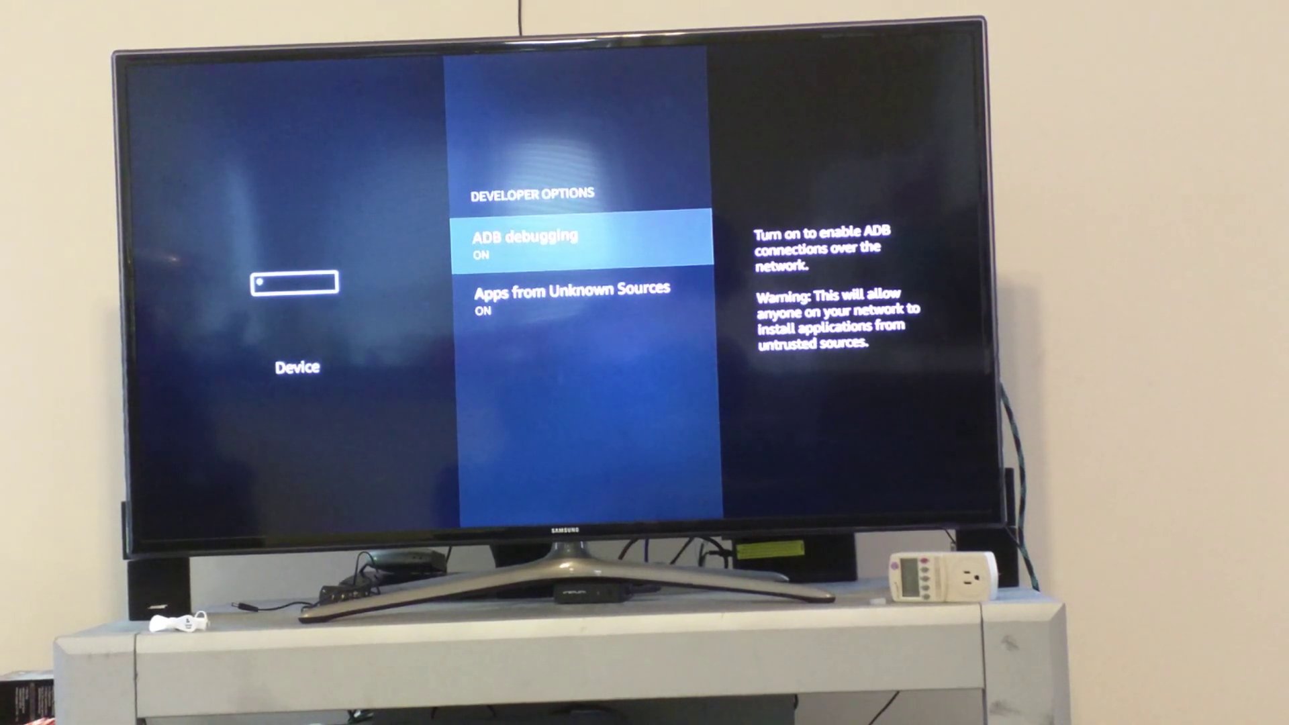
key(Escape)
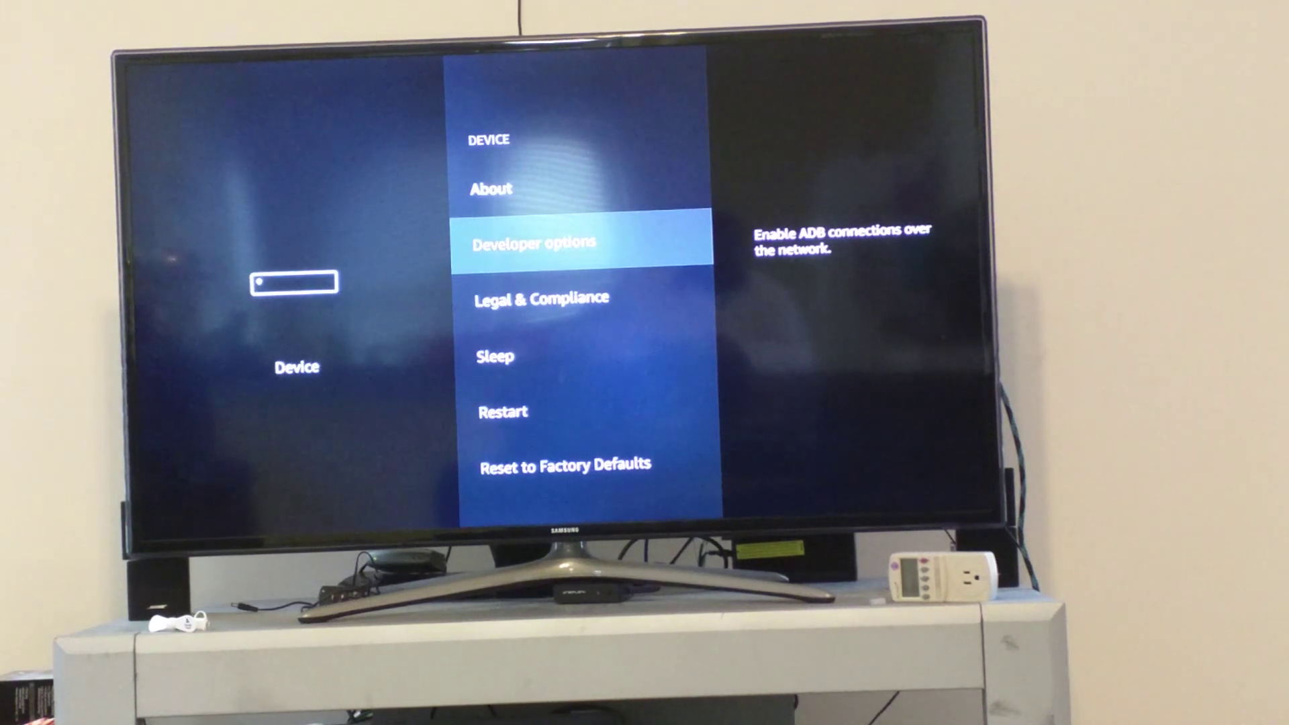
key(Escape)
key(Left)
key(Left)
key(Left)
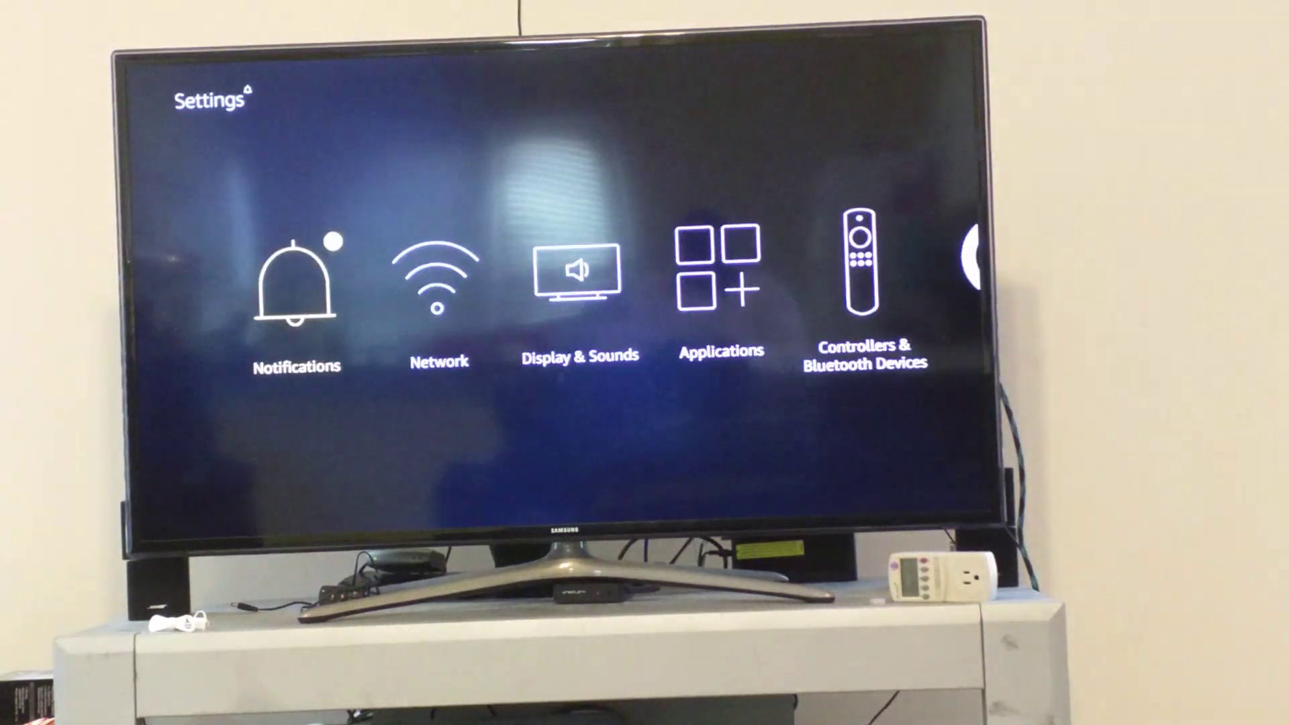
key(Escape)
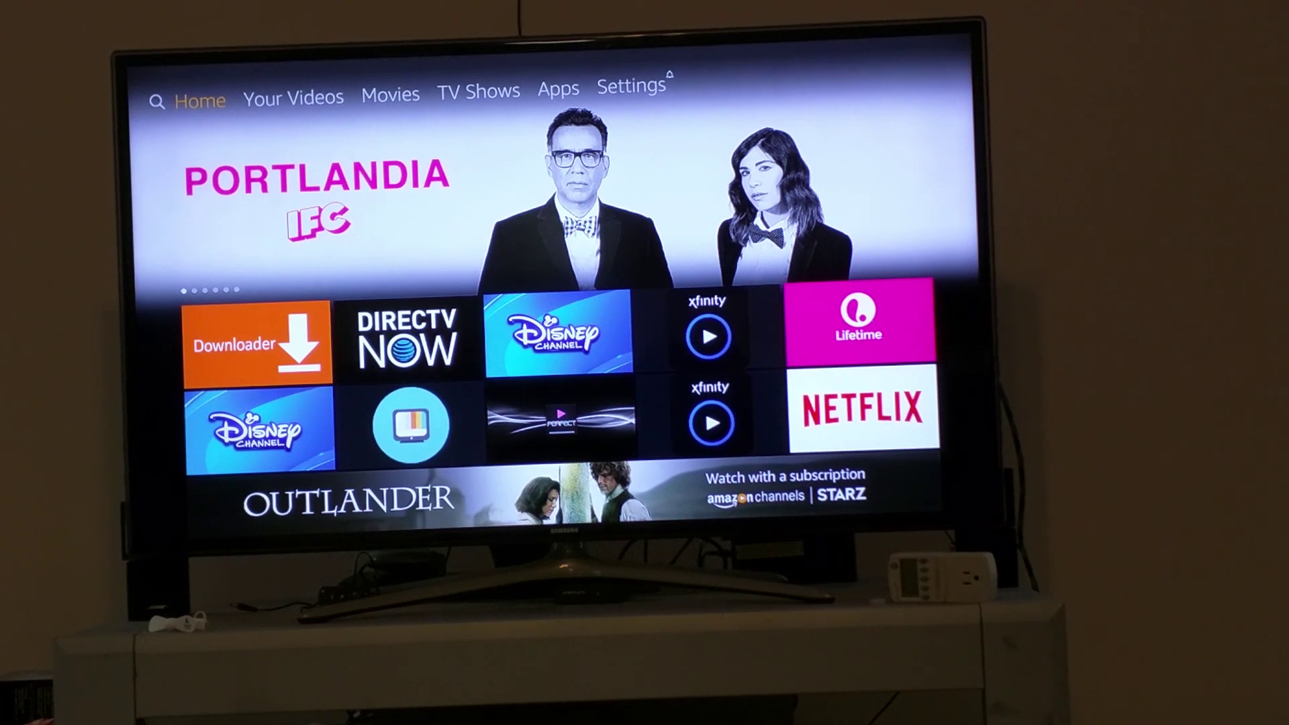
key(Down)
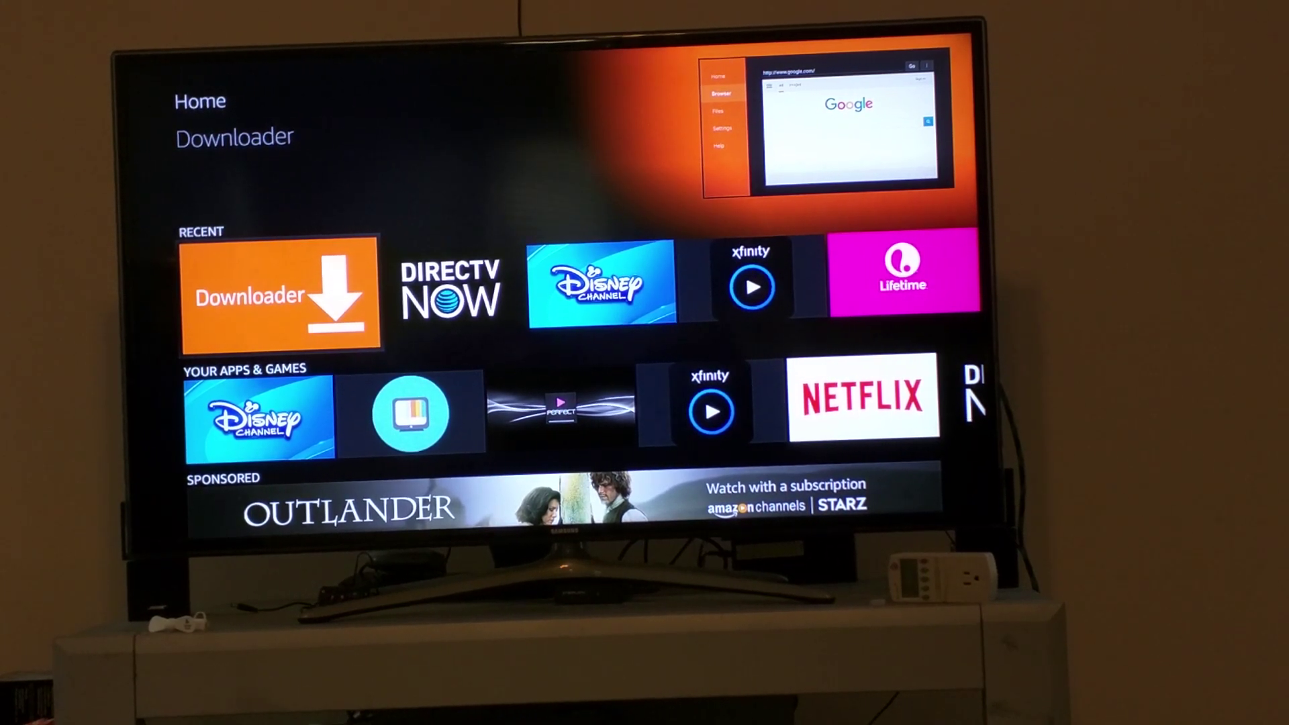
- Launch Downloader and activate the address field on the aftvnews.com page
key(Return)
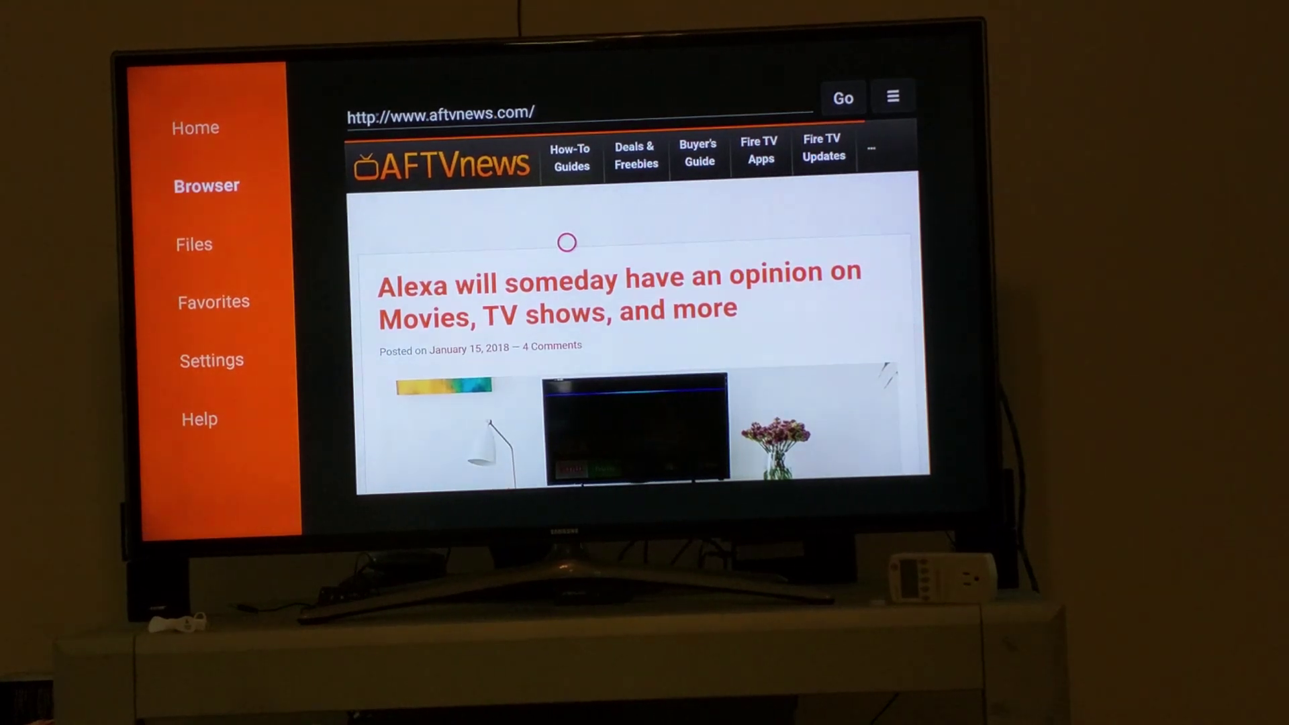
scroll(564, 156, up, 1)
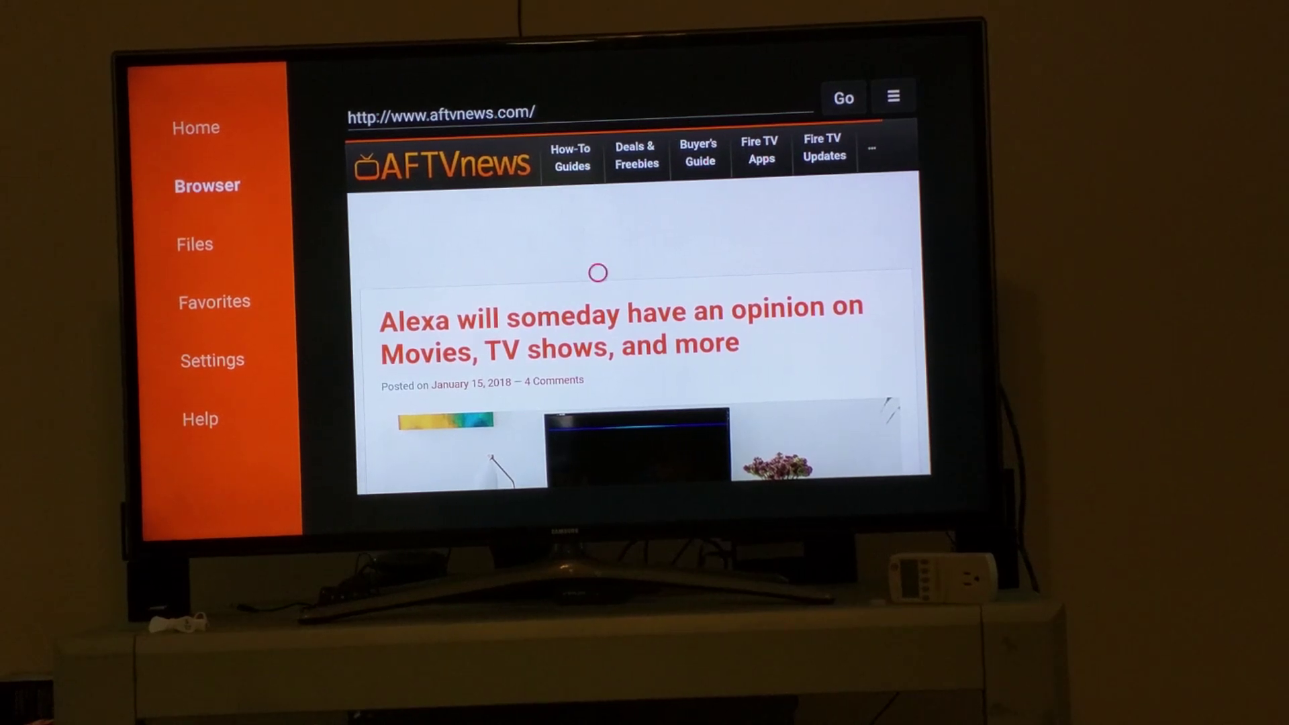
click(514, 153)
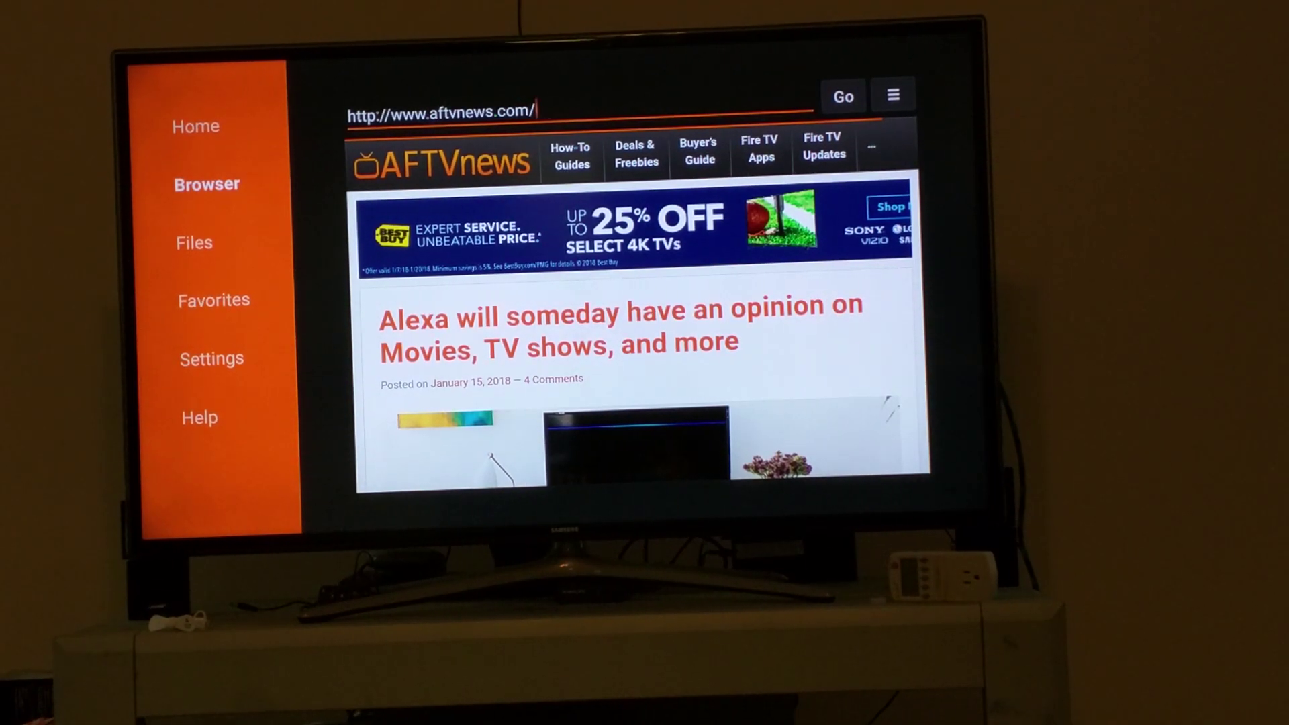
- Erase the old address from the Downloader URL field
key(Return)
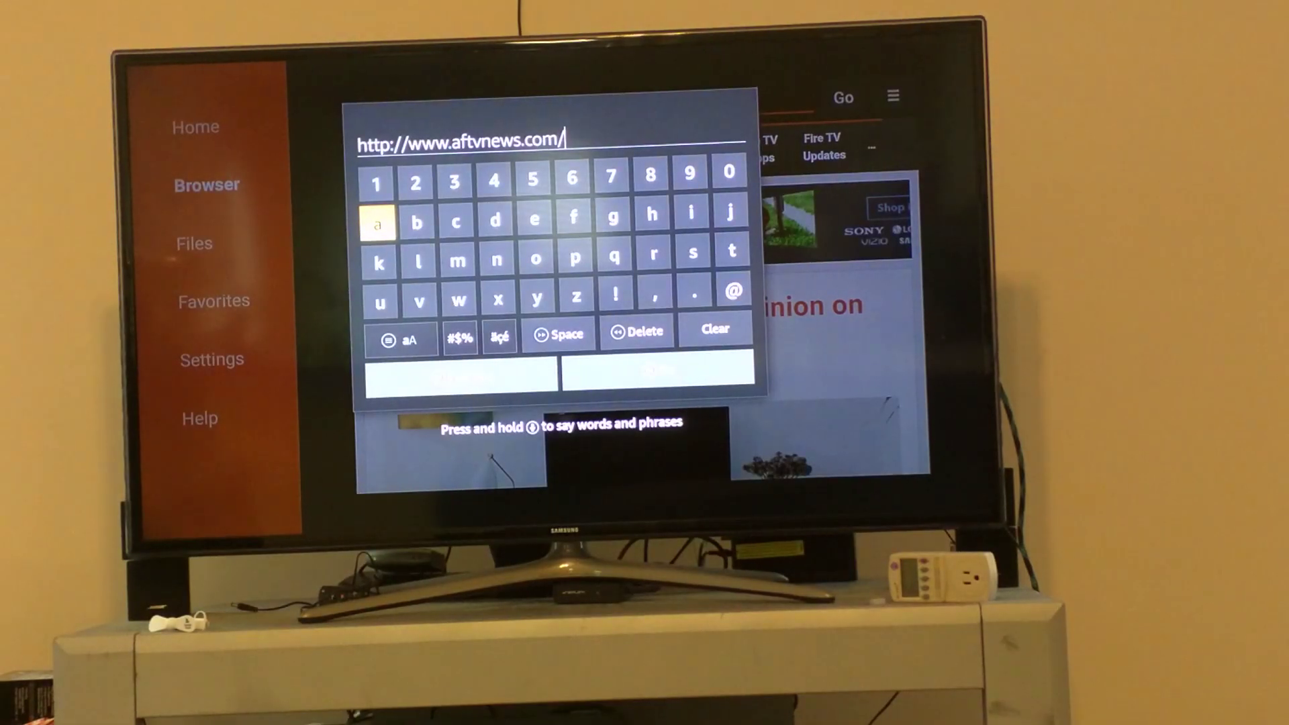
key(Down)
key(Down)
key(Down)
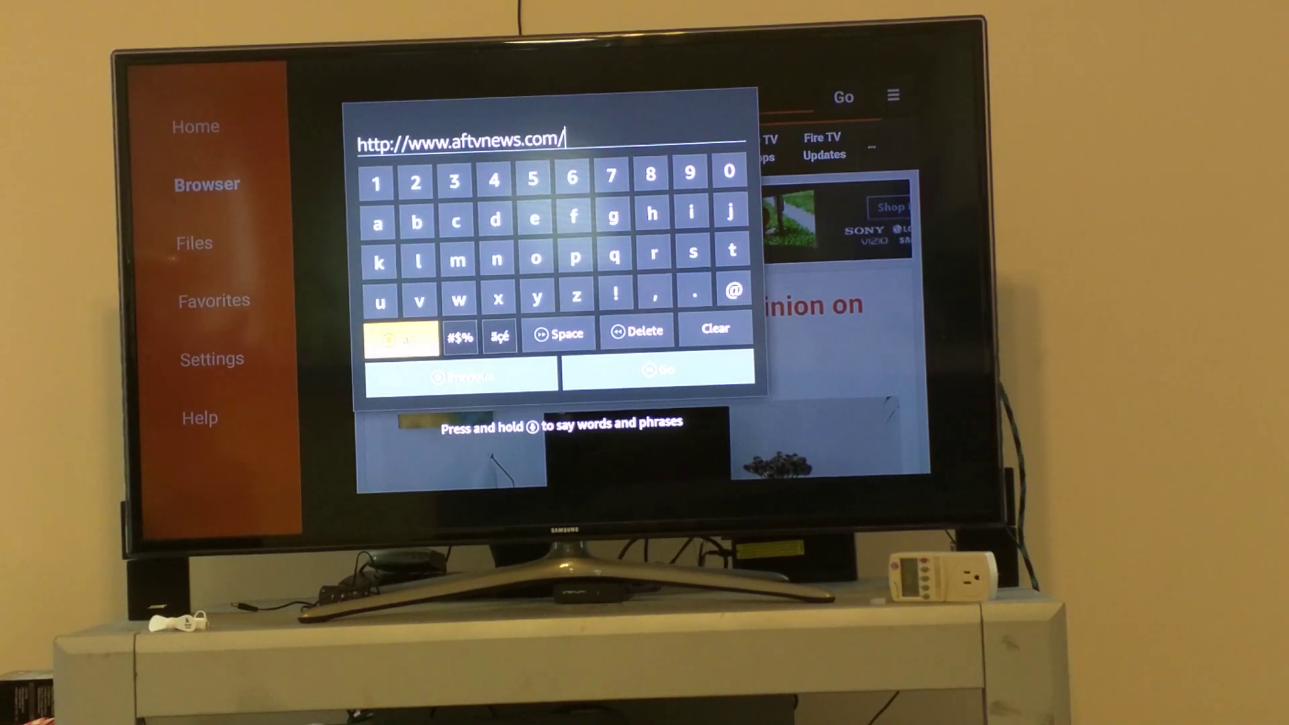
key(Right)
key(Right)
key(Return)
key(Return)
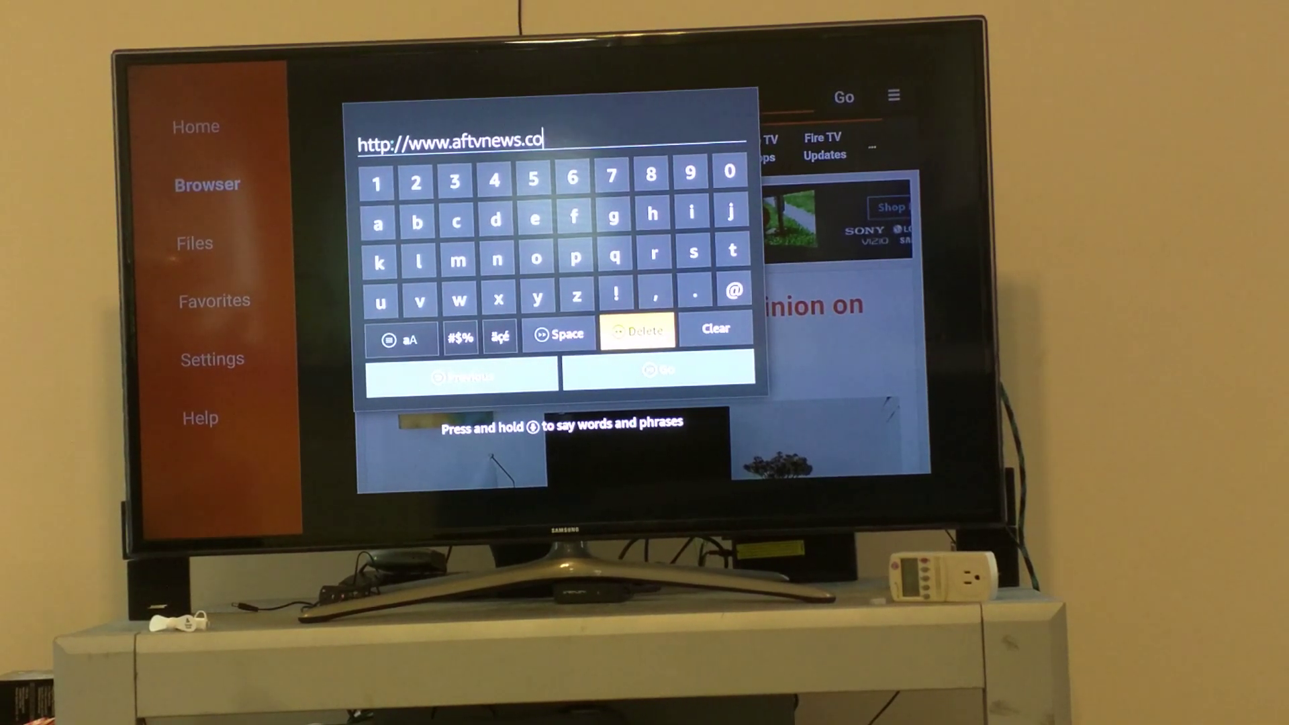
key(Return)
key(Return)
key(Return)
key(Return)
key(Return)
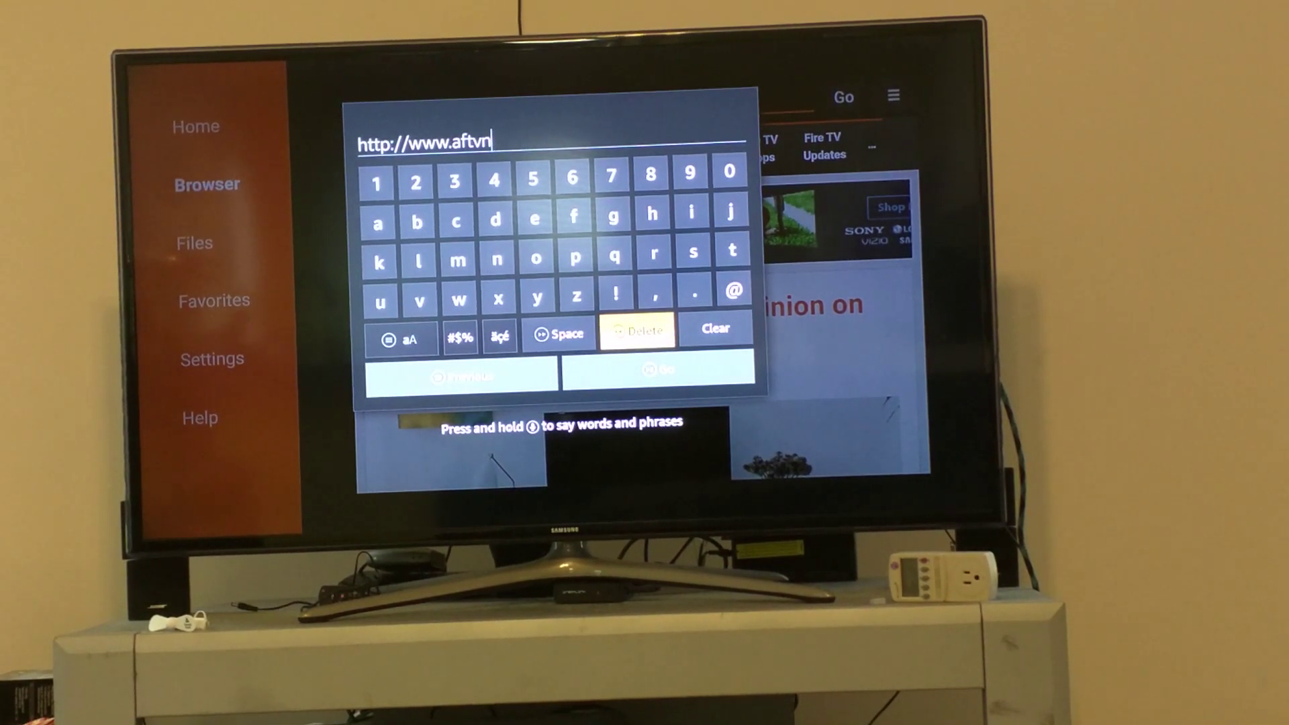
key(Return)
key(Return)
key(Return)
key(Return)
key(Return)
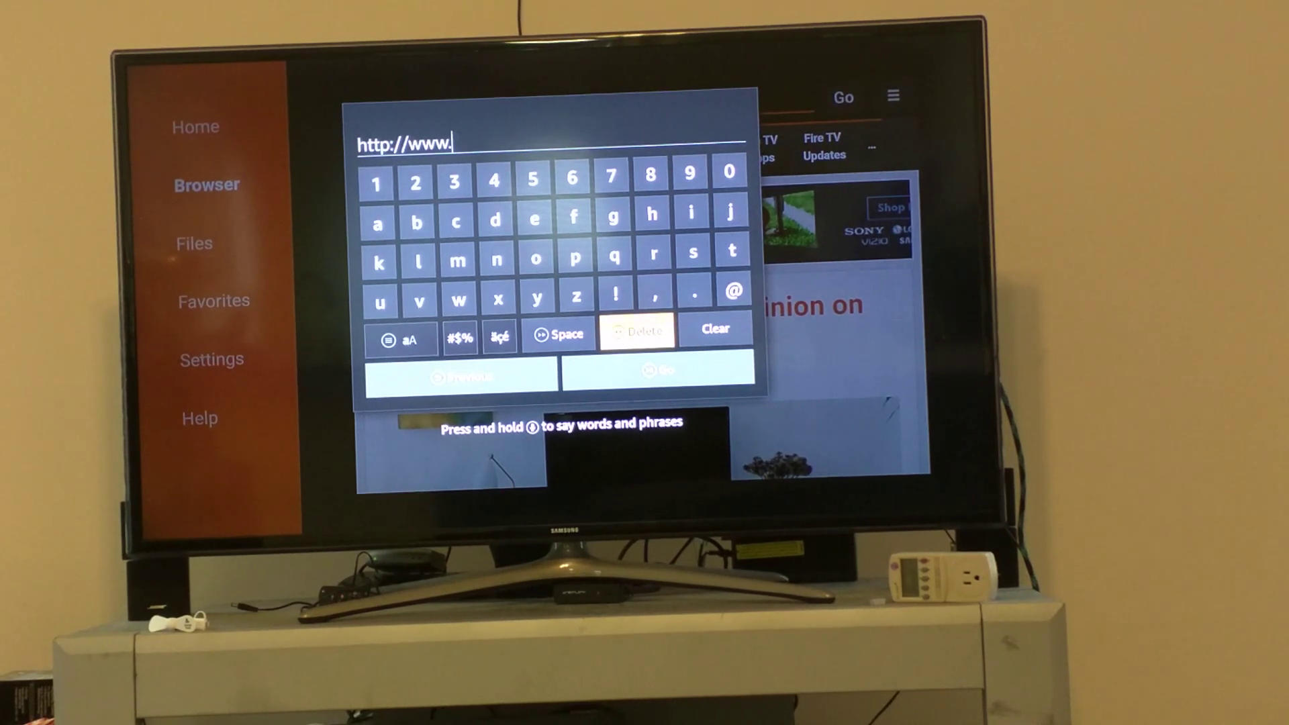
key(Return)
key(Return)
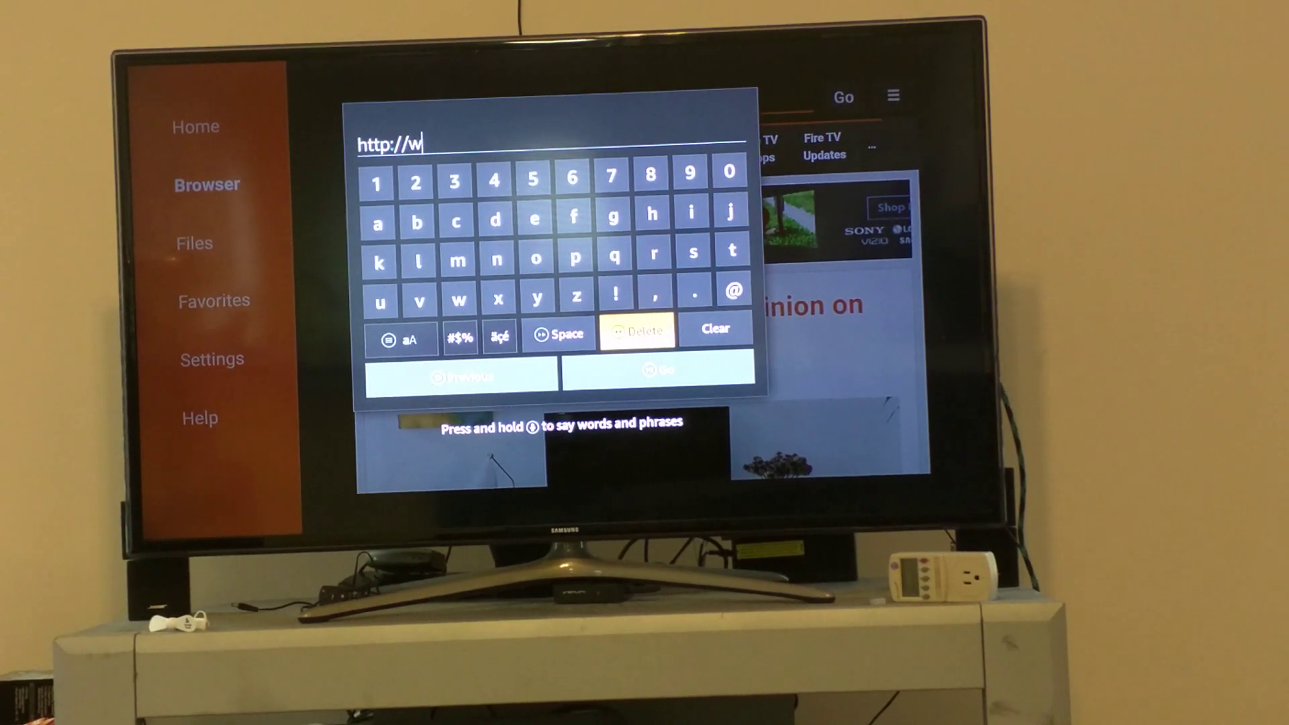
- Enter 'apps.' with the on-screen keyboard
key(Left)
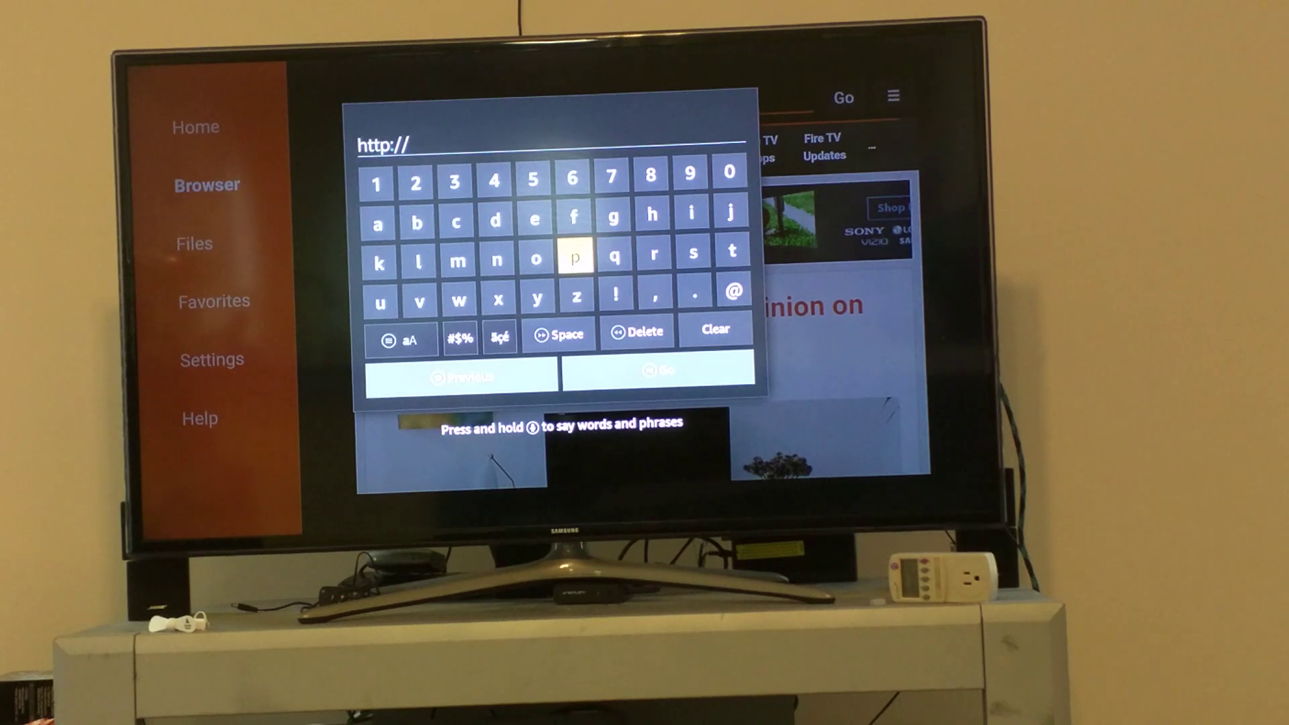
key(Left)
key(Left)
key(Left)
key(Up)
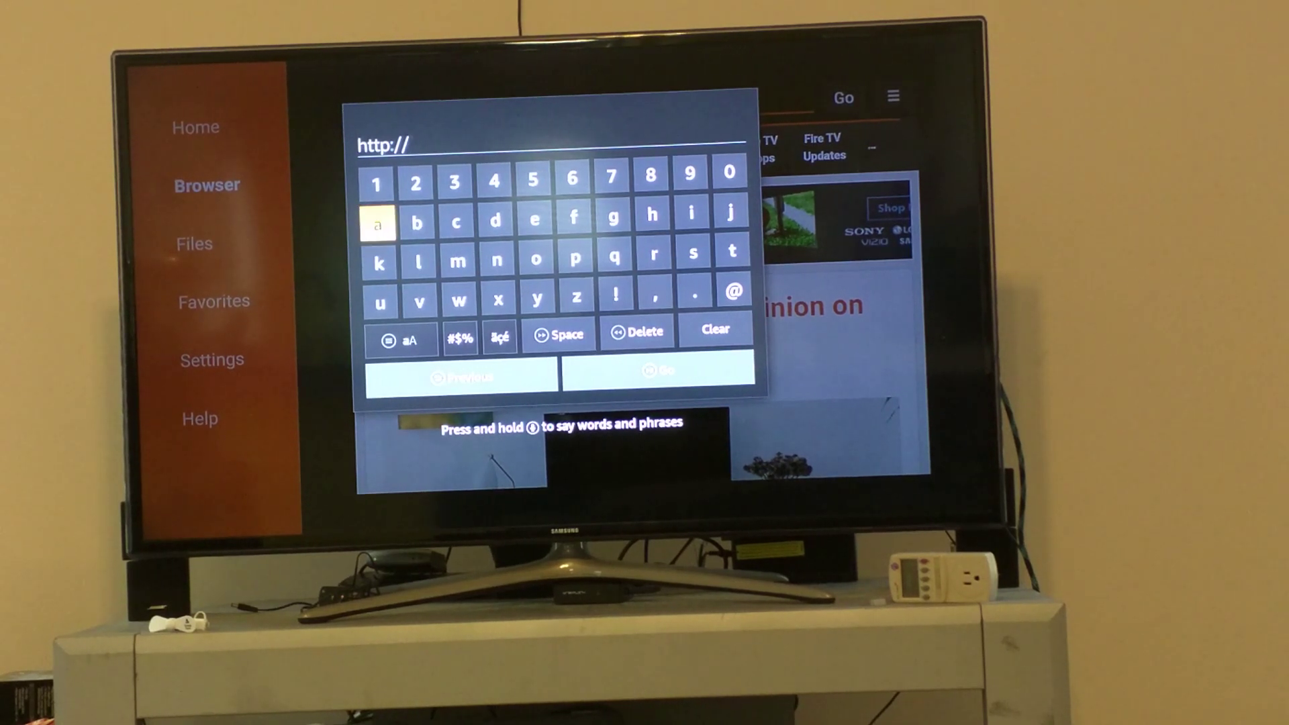
key(Right)
key(Right)
key(Right)
key(Right)
key(Right)
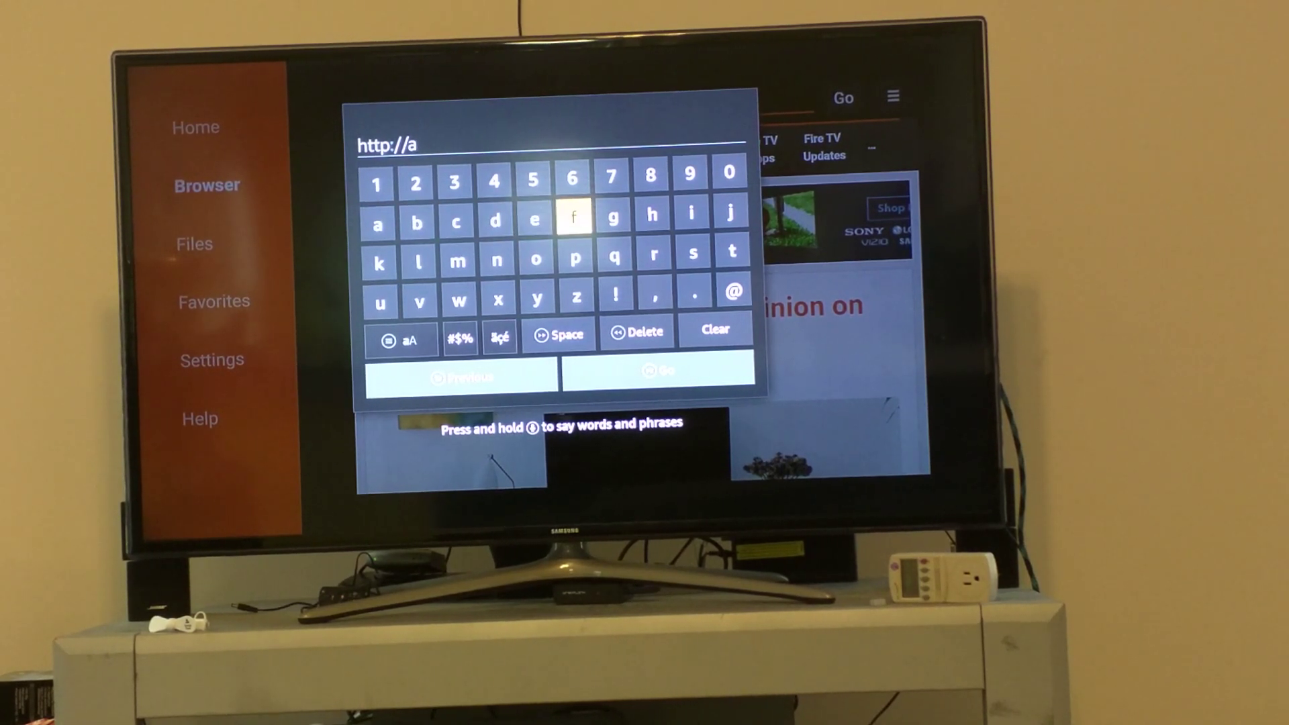
key(Down)
text(pp)
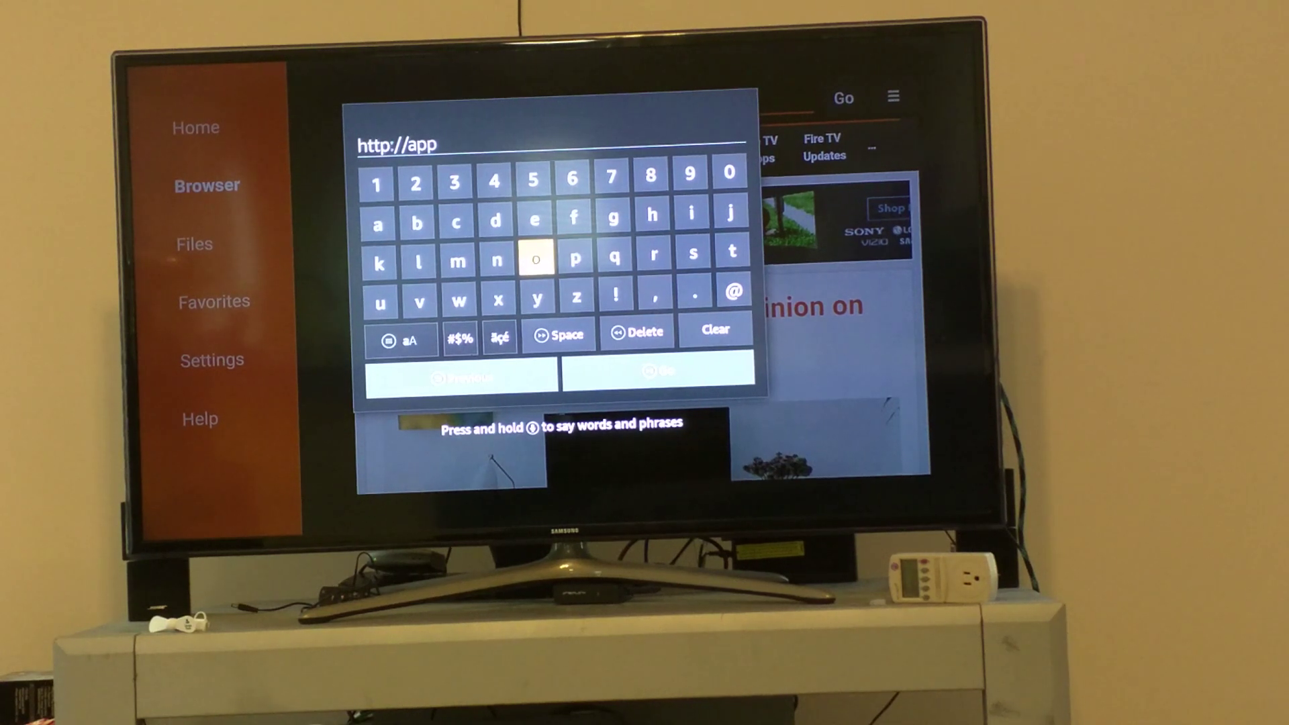
key(Right)
key(Right)
key(Right)
text(s)
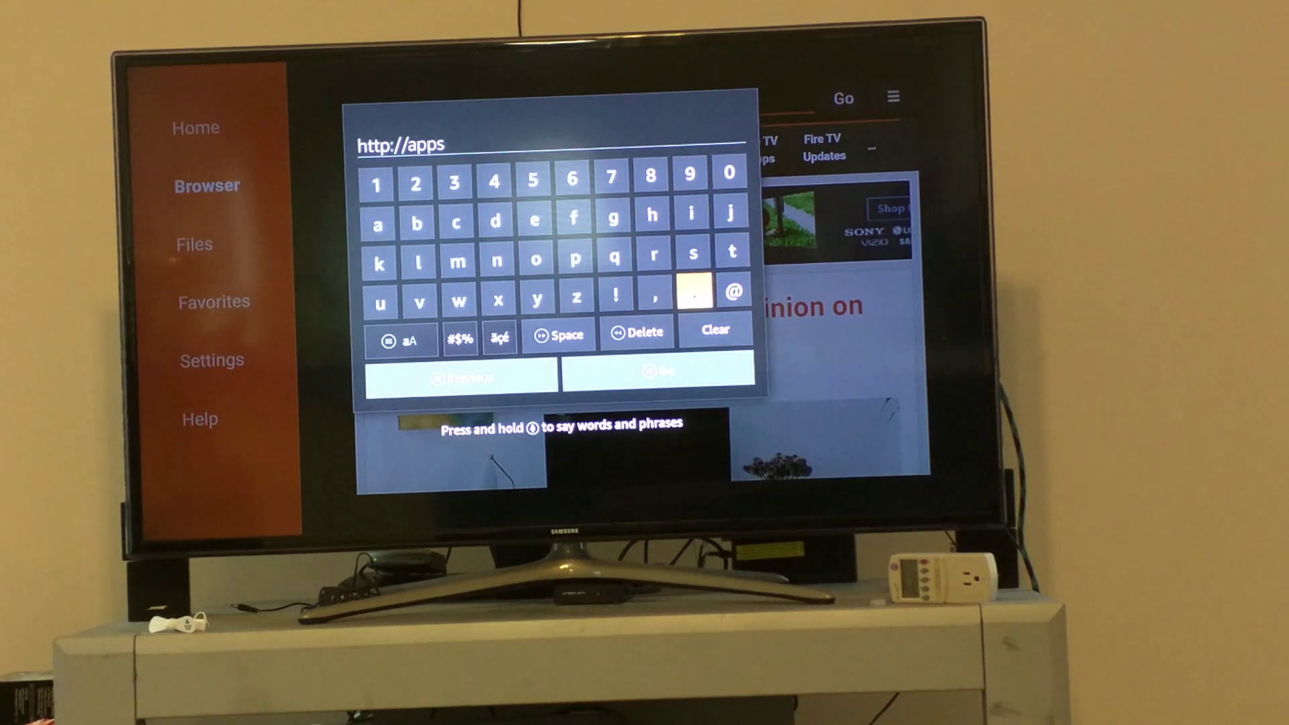
text(.)
key(Up)
key(Left)
key(Left)
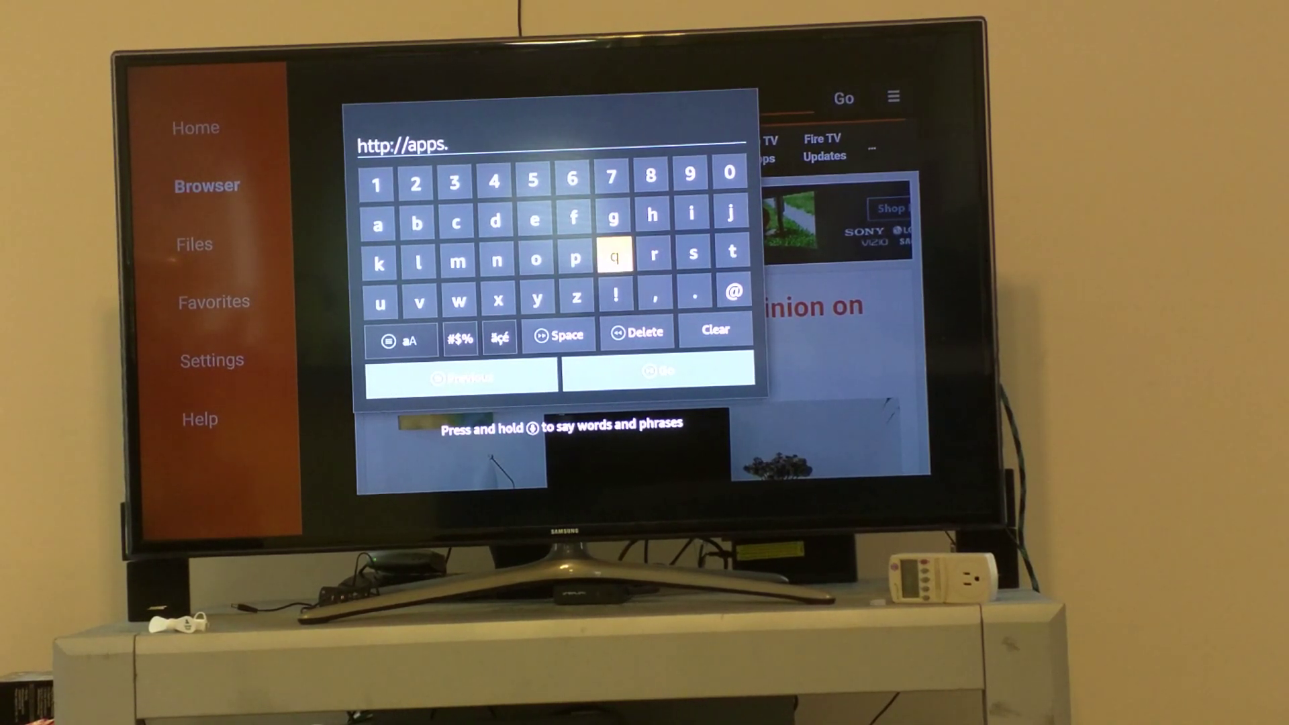
key(Left)
key(Left)
key(Left)
key(Left)
key(Left)
key(Left)
text(k)
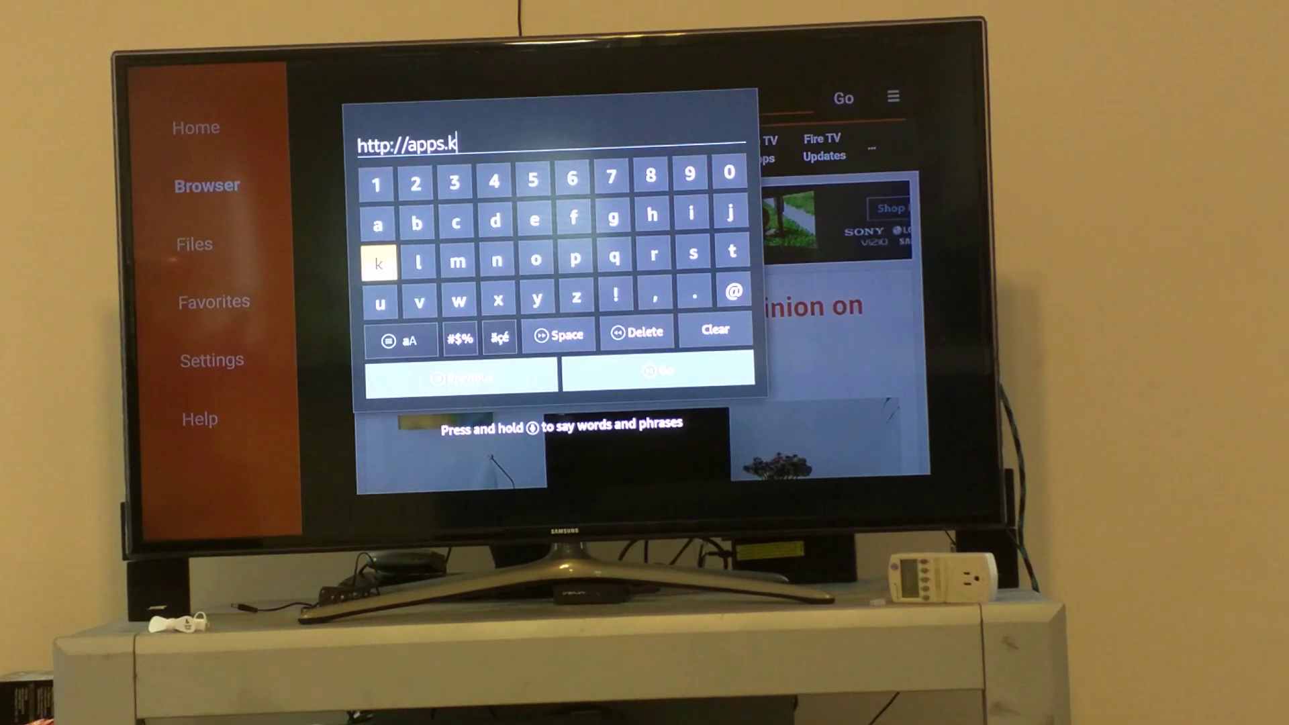
- Continue the address with 'kinte.'
key(Up)
key(Right)
key(Right)
key(Right)
key(Right)
key(Right)
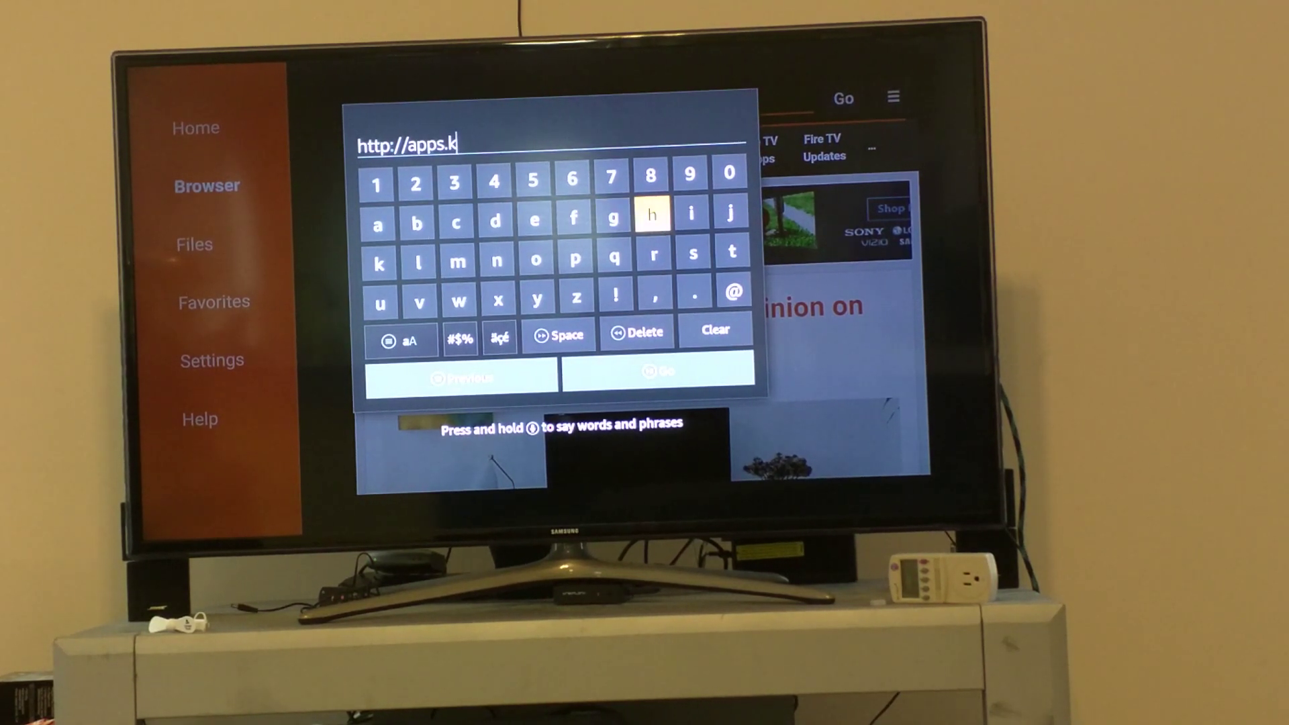
key(Right)
text(i)
key(Left)
key(Left)
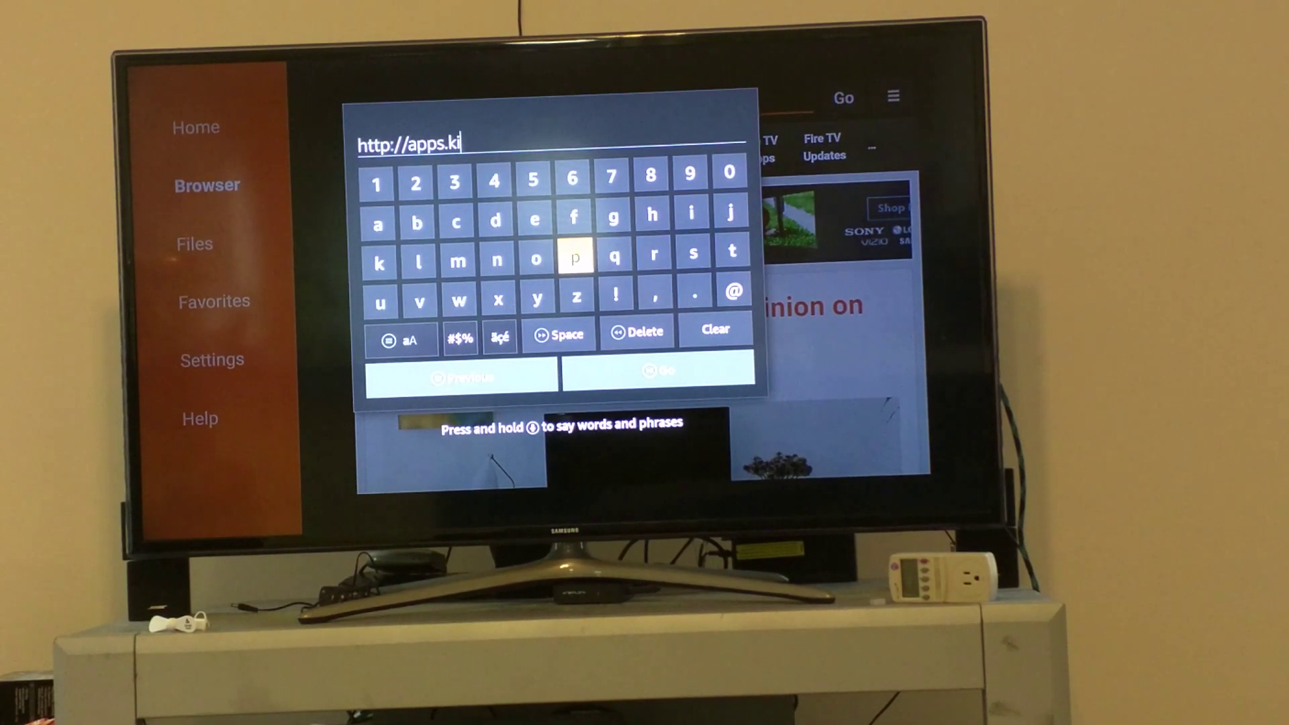
key(Left)
key(Left)
text(n)
key(Right)
key(Right)
key(Right)
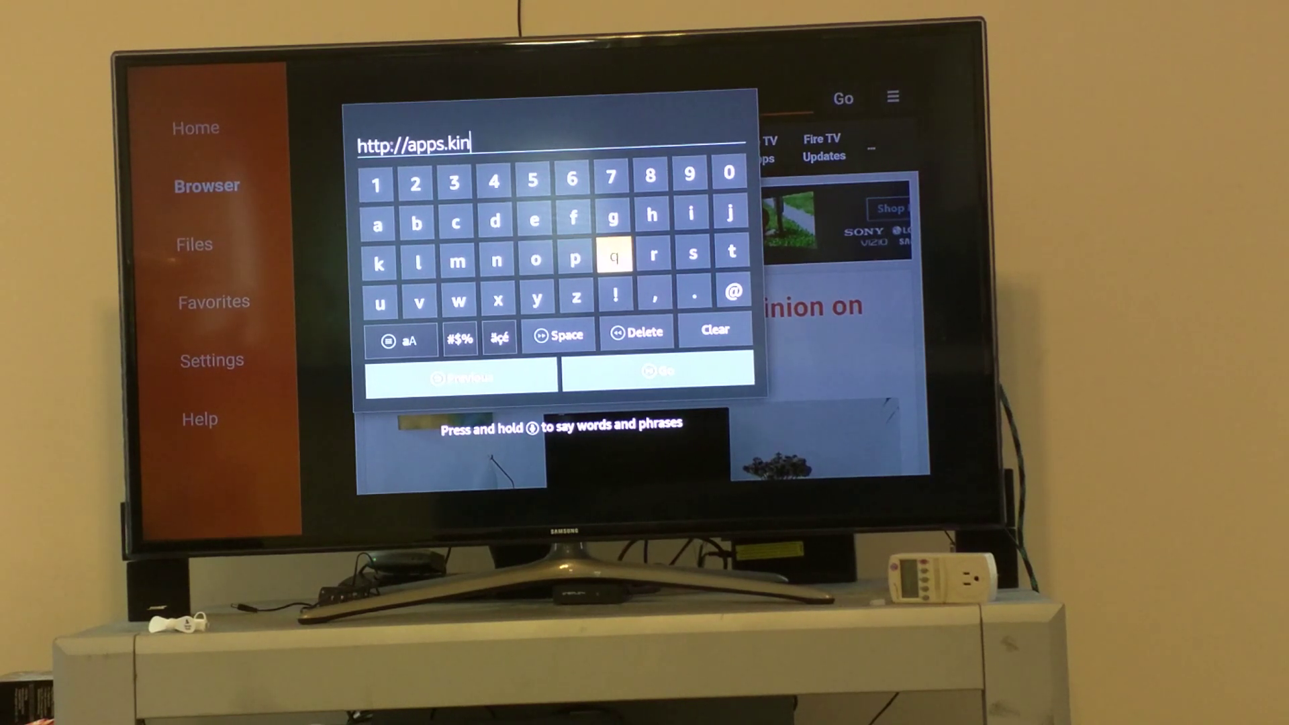
key(Right)
text(t)
key(Up)
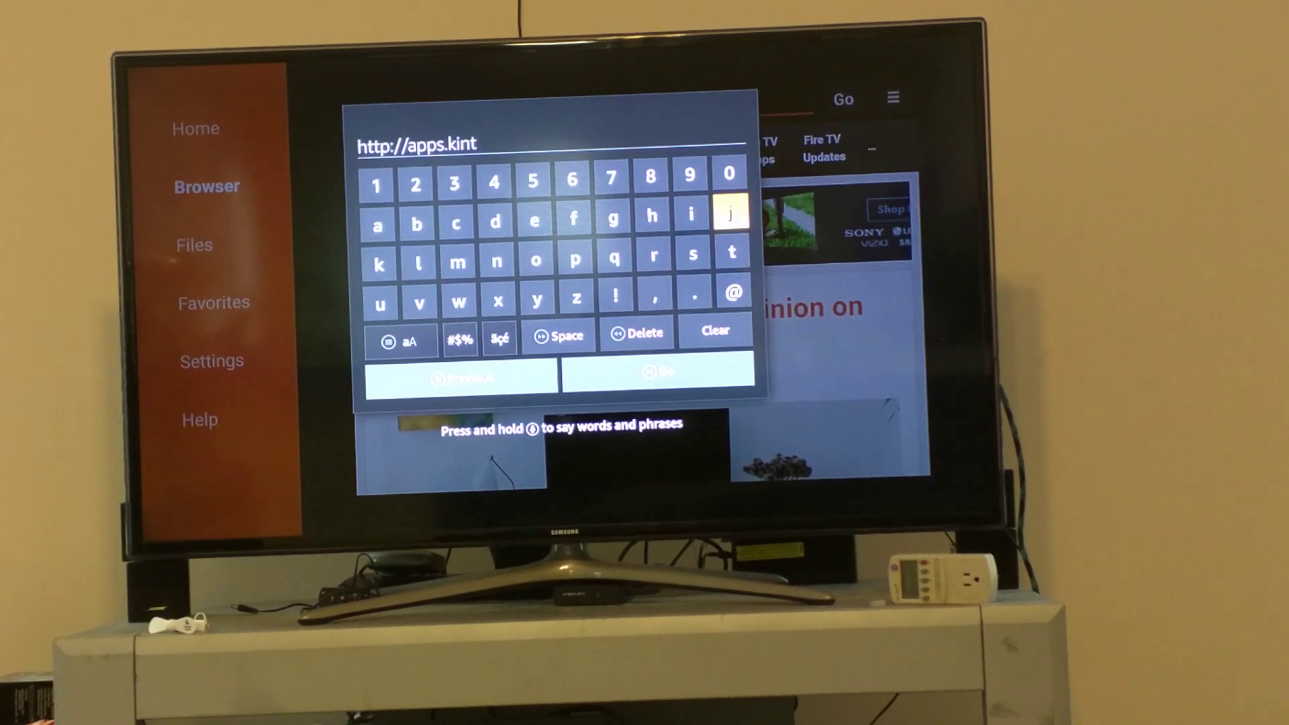
key(Left)
key(Left)
key(Left)
key(Left)
key(Left)
text(e)
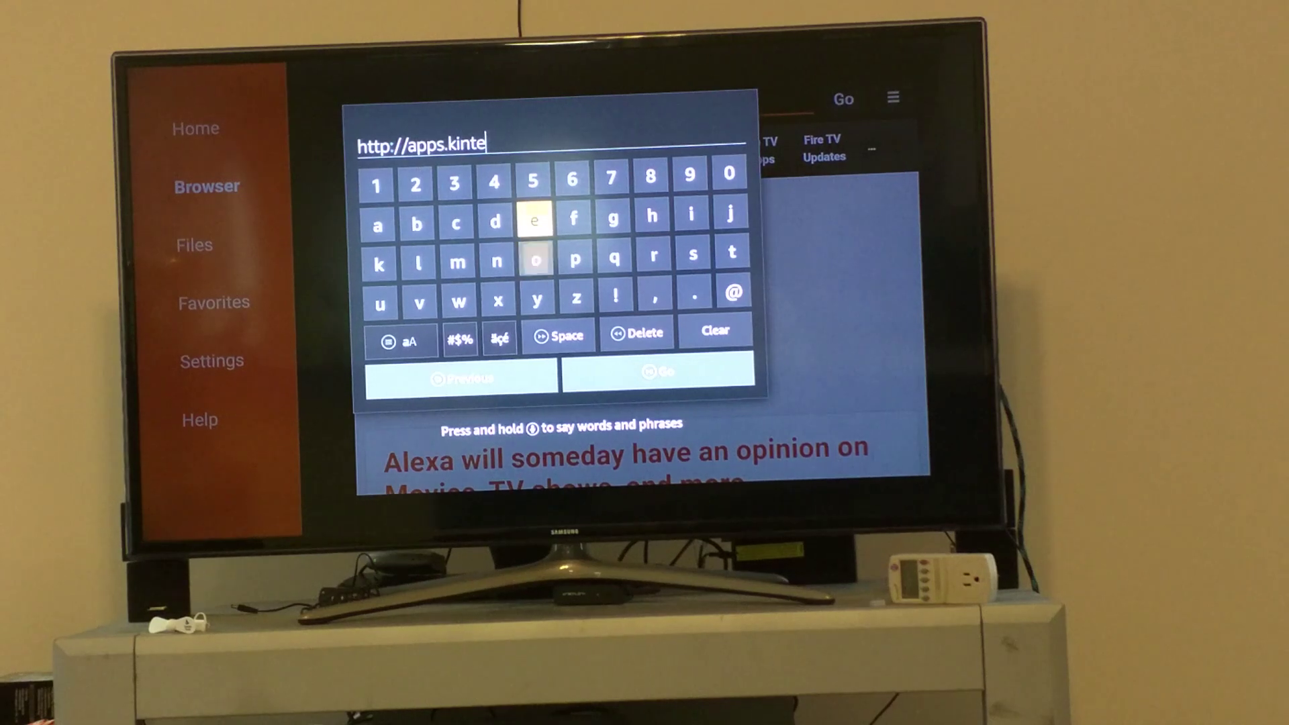
key(Right)
key(Right)
key(Right)
key(Right)
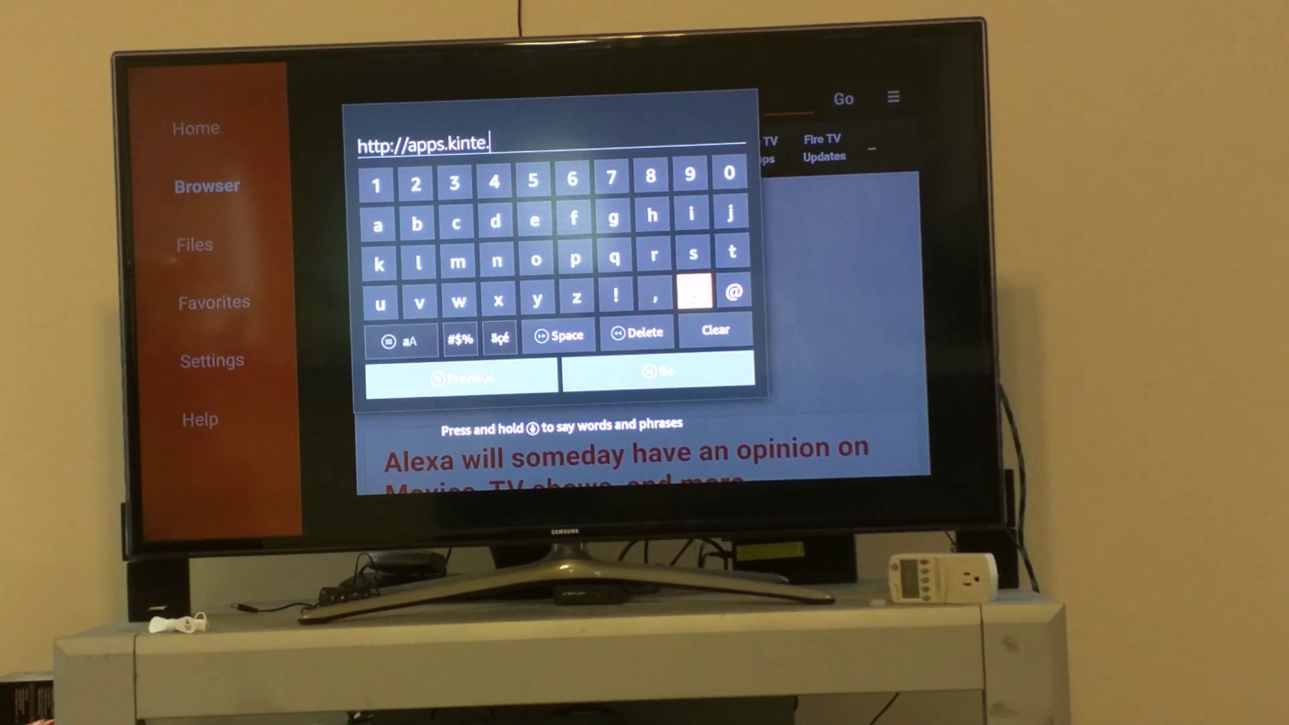
key(Up)
key(Left)
key(Left)
key(Left)
key(Left)
key(Left)
text(n)
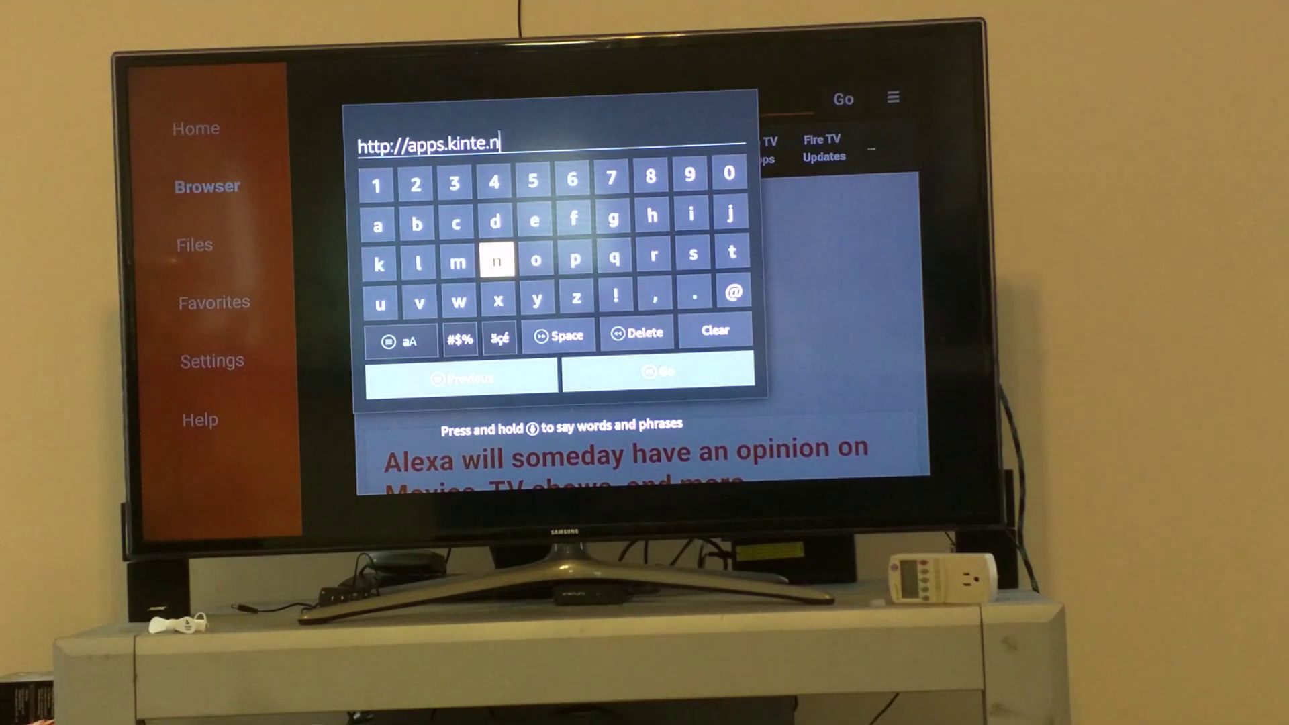
key(Up)
key(Right)
text(e)
key(Down)
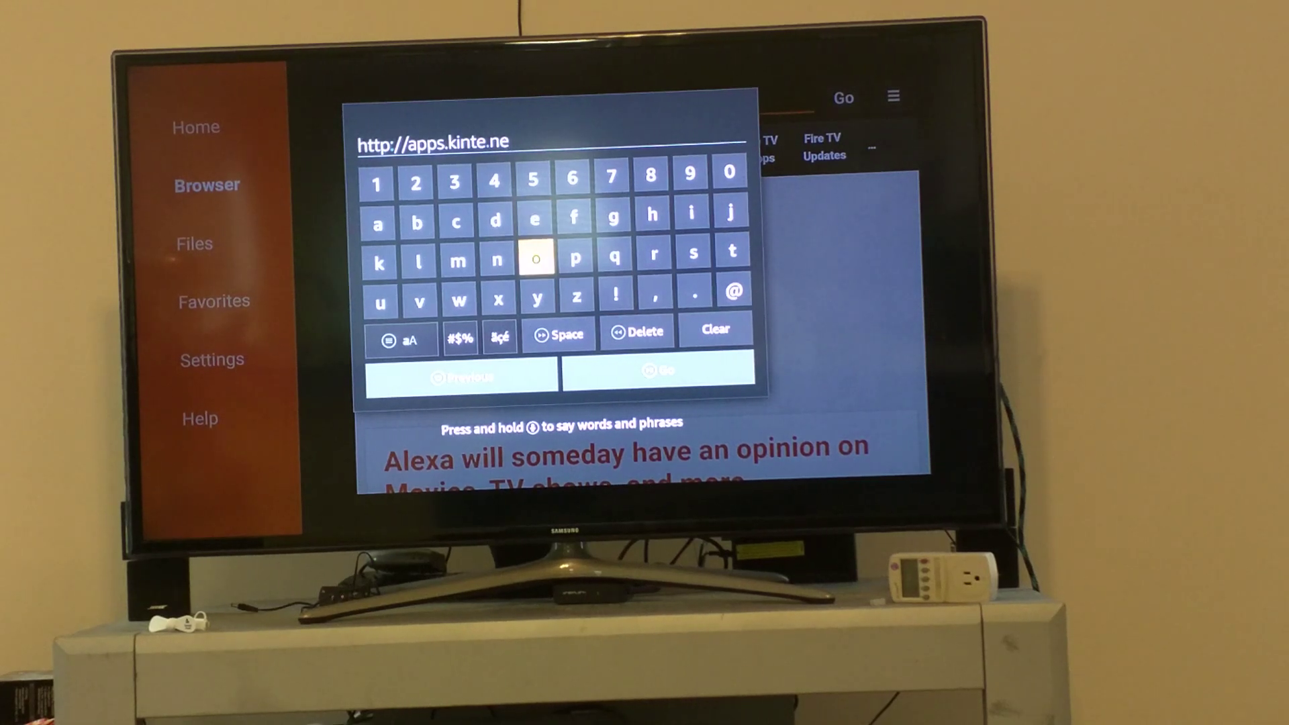
key(Right)
key(Right)
key(Right)
key(Right)
key(Right)
text(t)
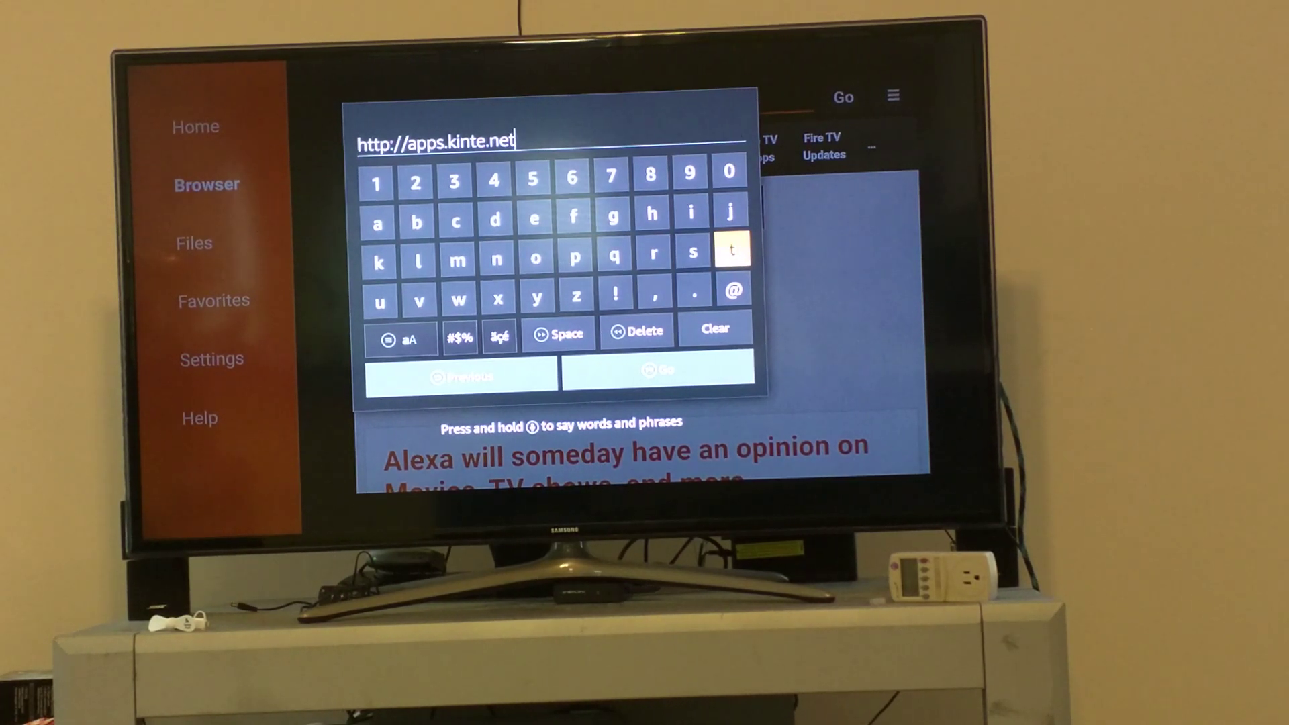
key(Down)
key(Down)
key(Down)
key(Return)
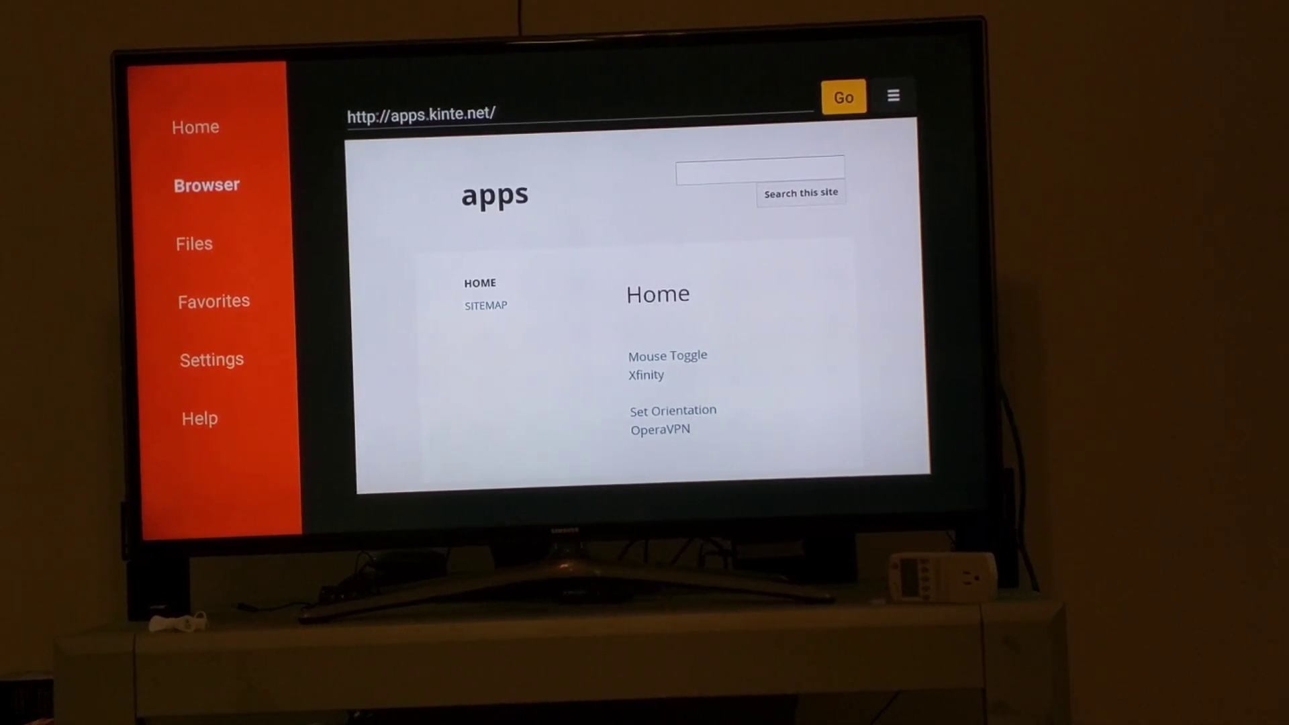
- Leave the loaded apps.kinte.net page for Downloader's Settings section
key(Down)
key(Down)
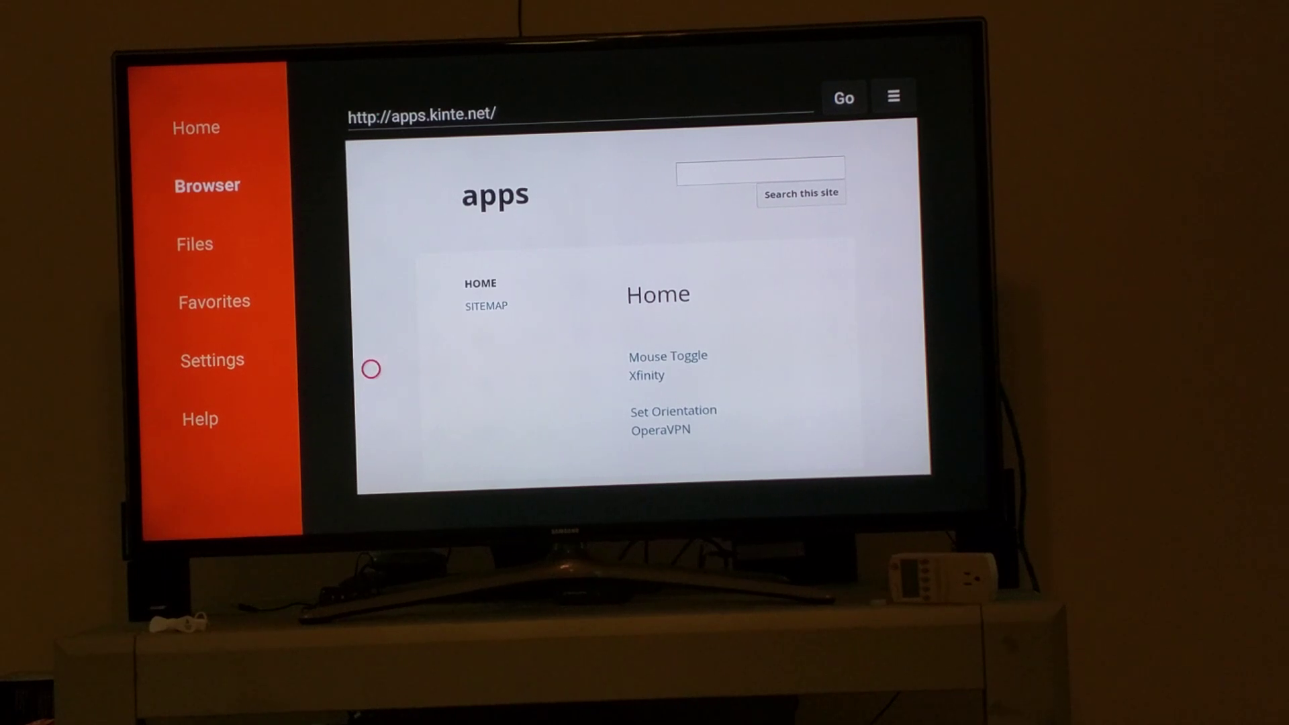
key(Left)
key(Down)
key(Down)
key(Down)
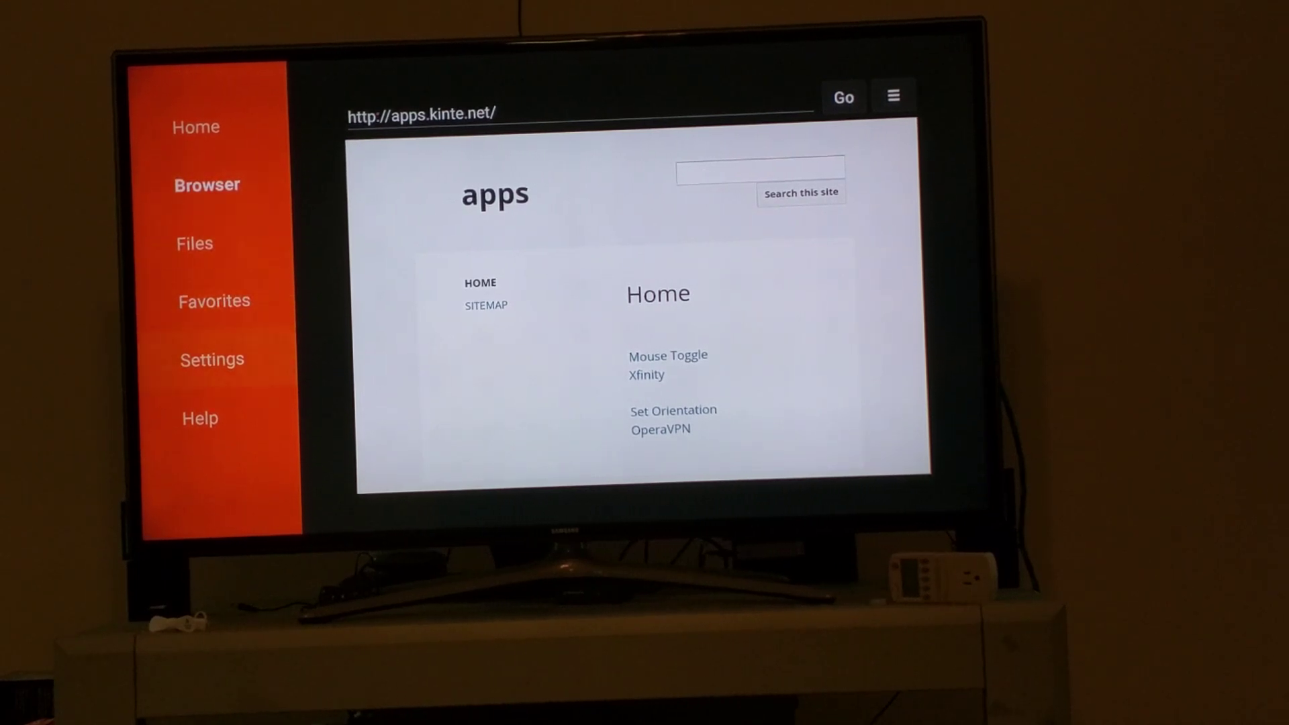
key(Return)
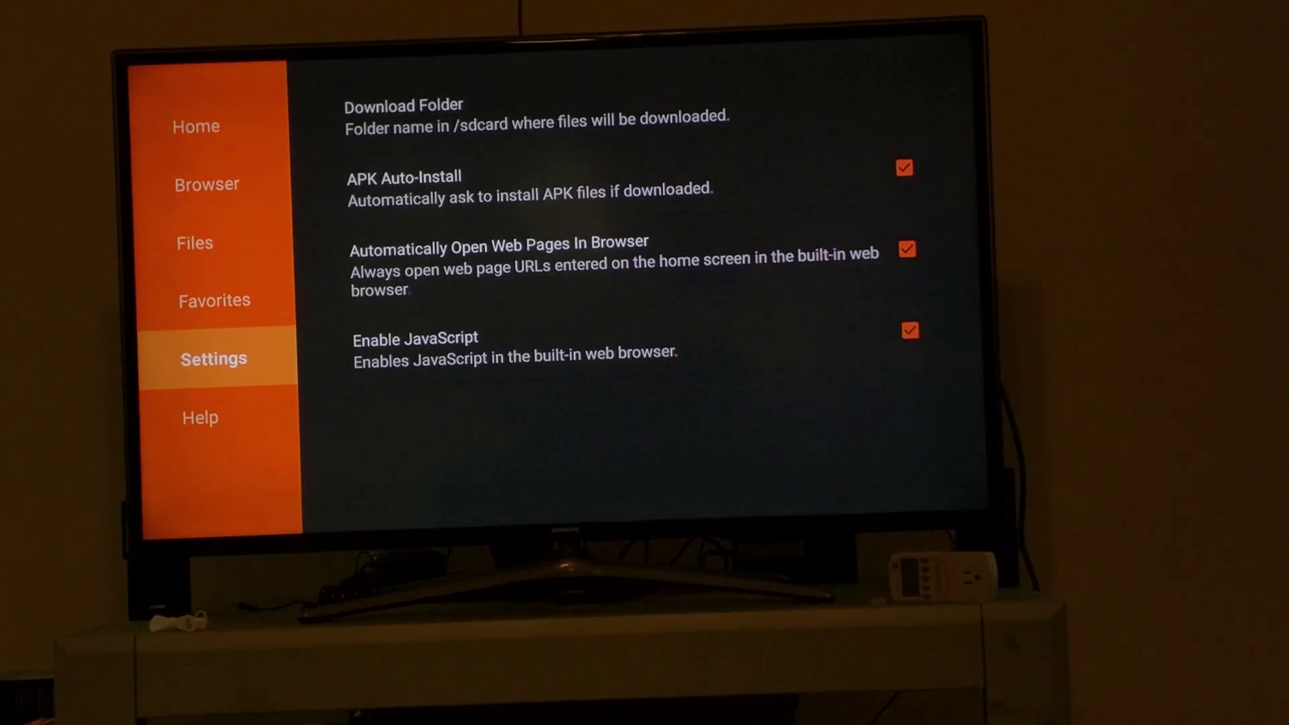
- Leave auto-install, web page and JavaScript settings unchanged and return to apps.kinte.net
key(Right)
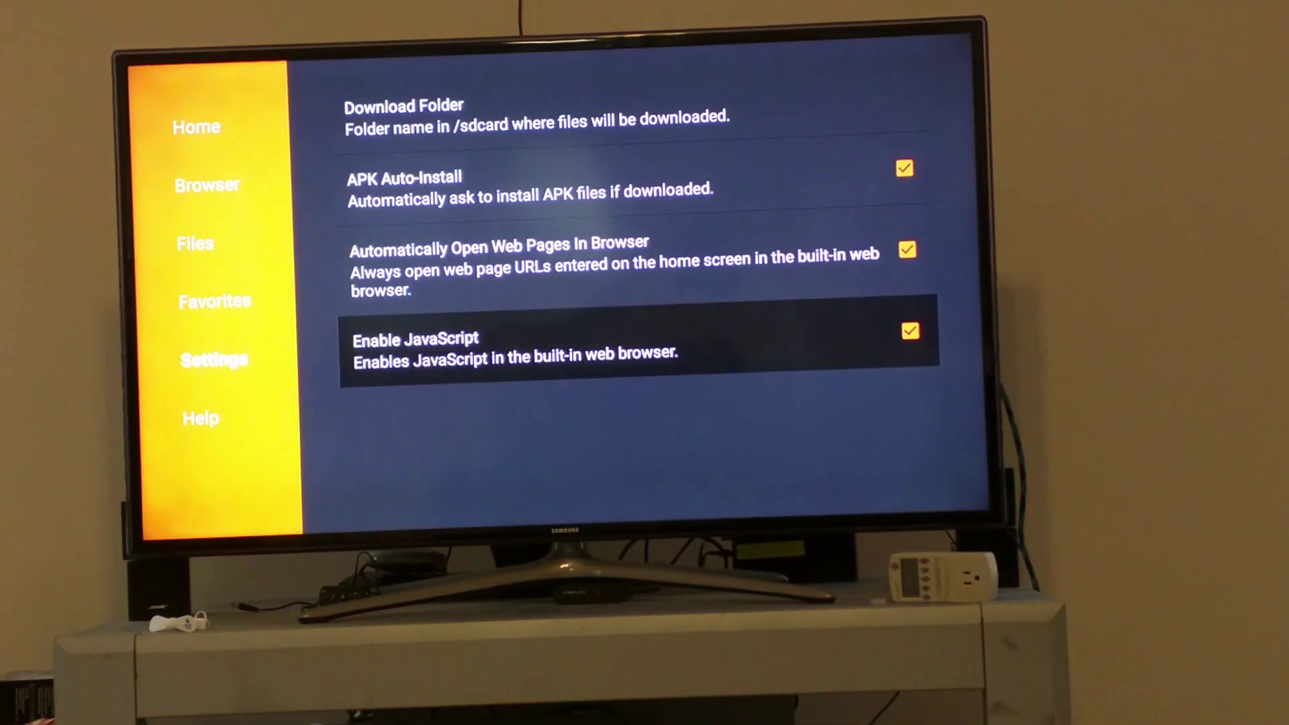
key(Up)
key(Down)
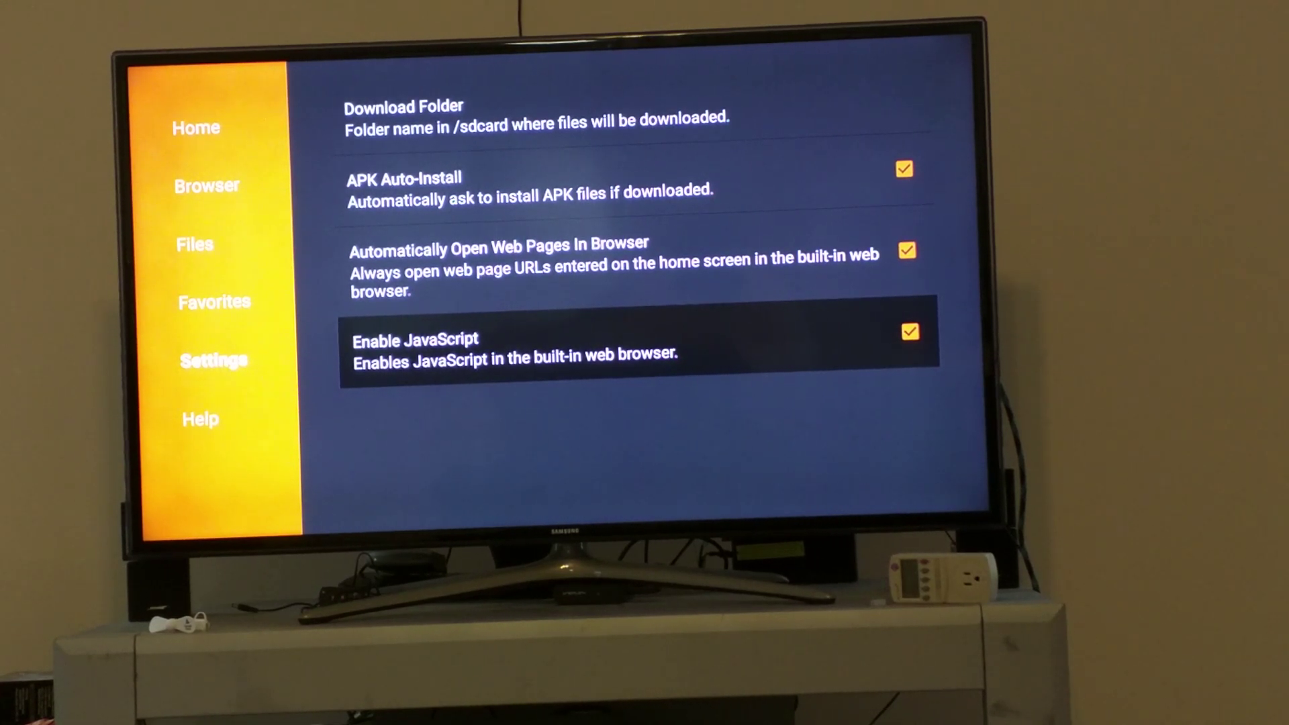
key(Left)
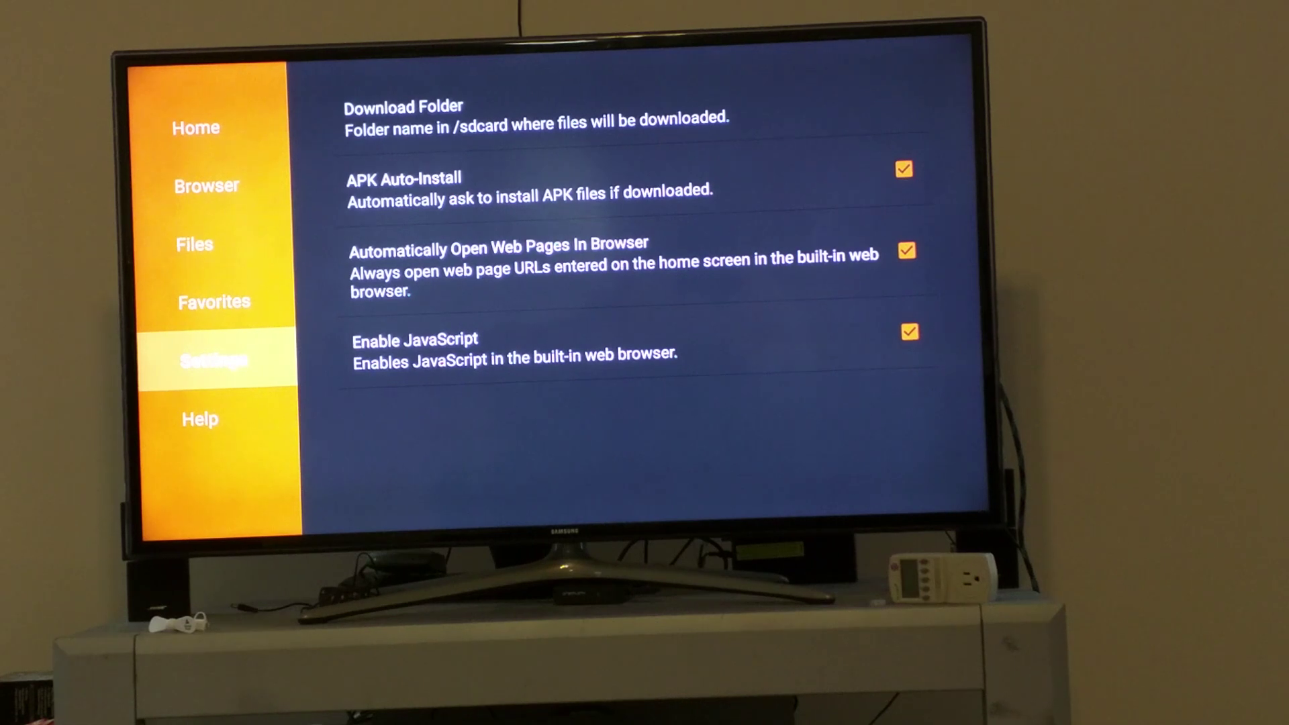
key(Up)
key(Up)
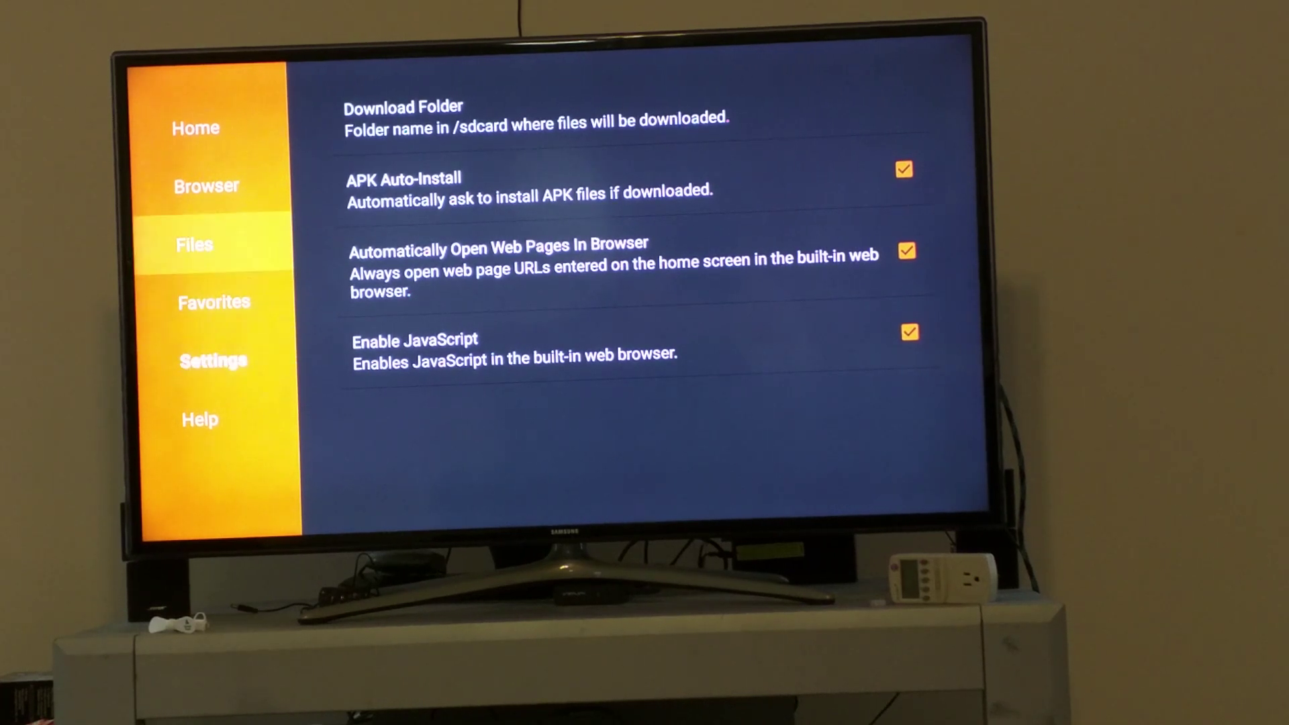
key(Up)
key(Return)
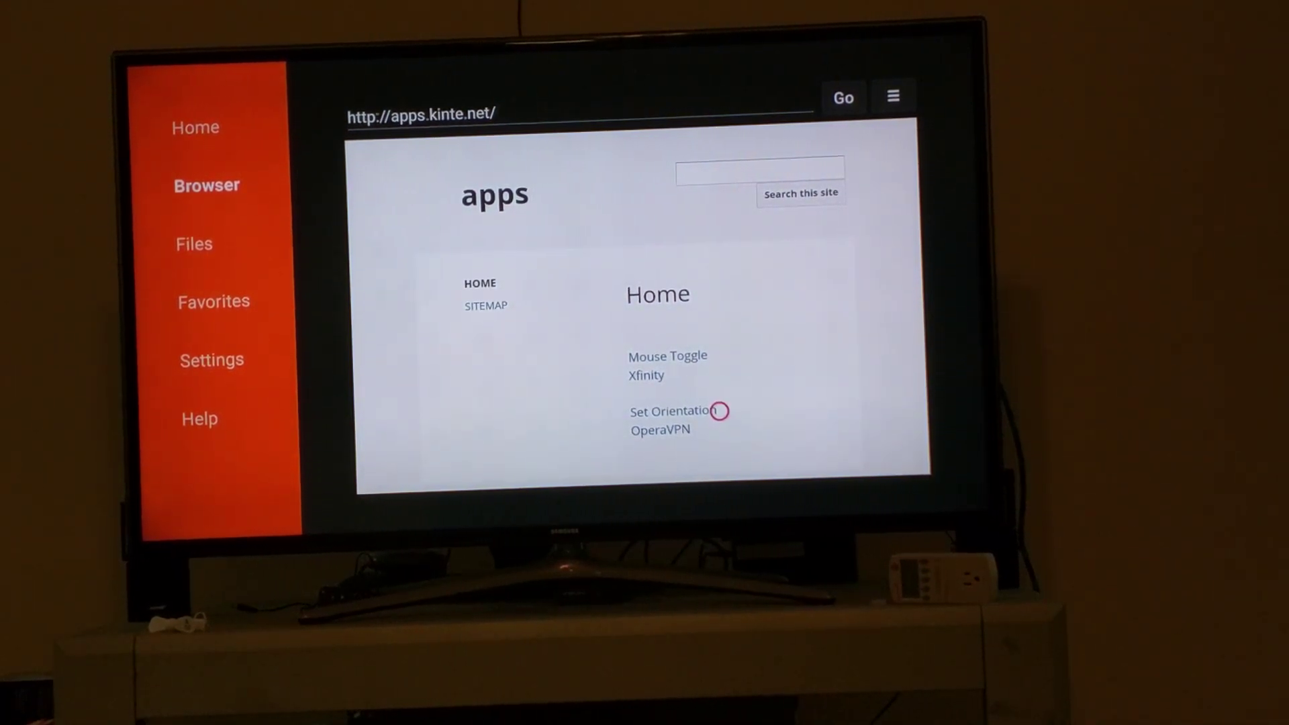
- Follow the Set Orientation link and download Set Orientation.apk from Google Drive
click(718, 411)
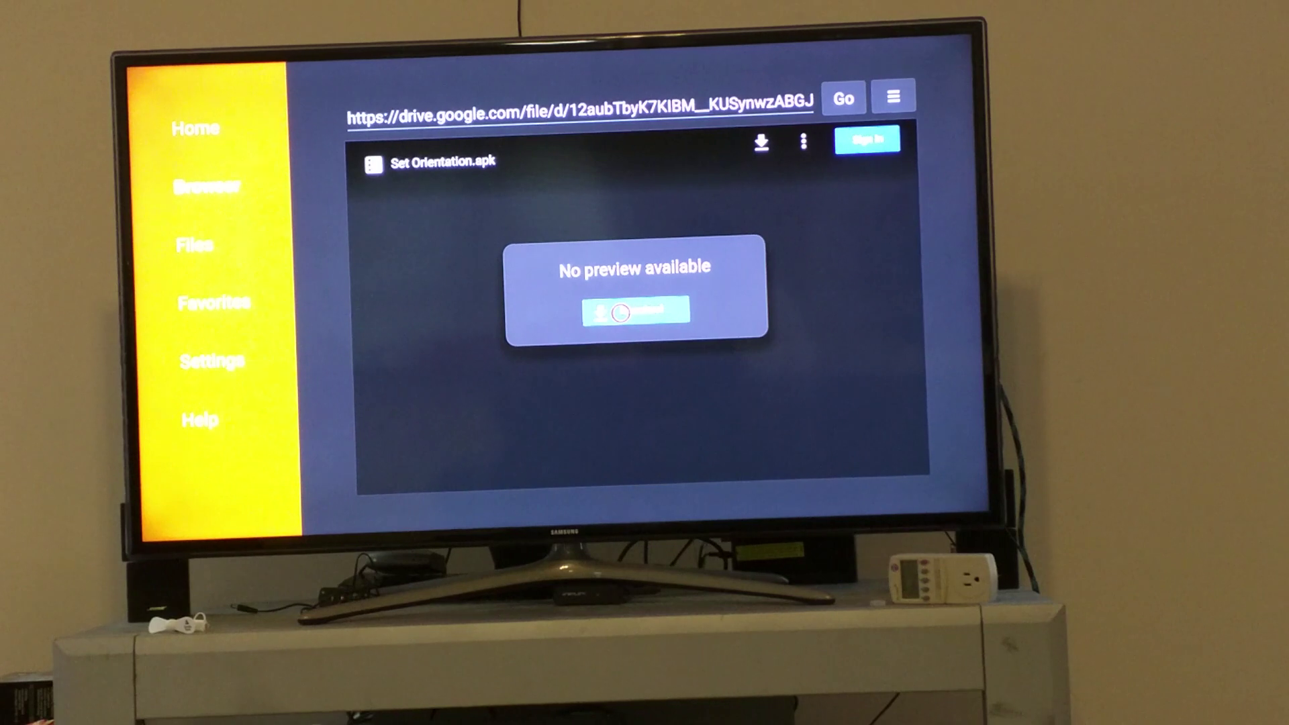
click(621, 312)
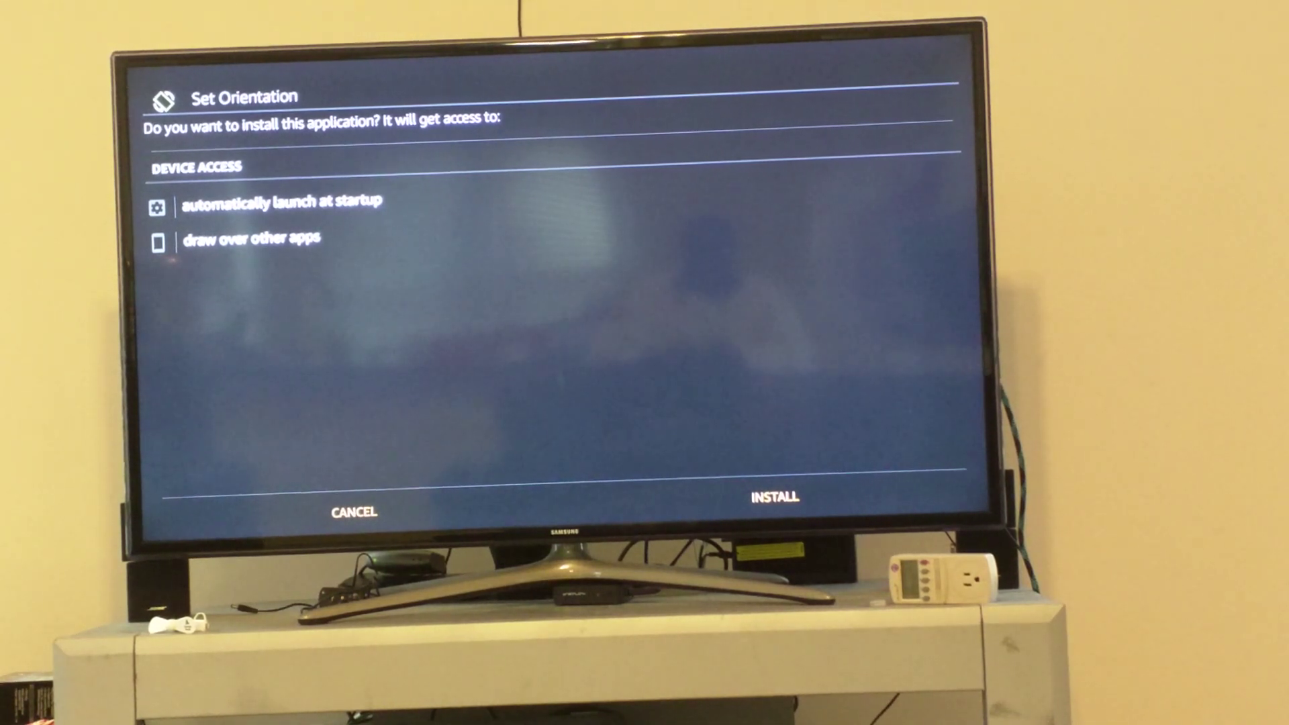
- Install Set Orientation from the install prompt
key(Right)
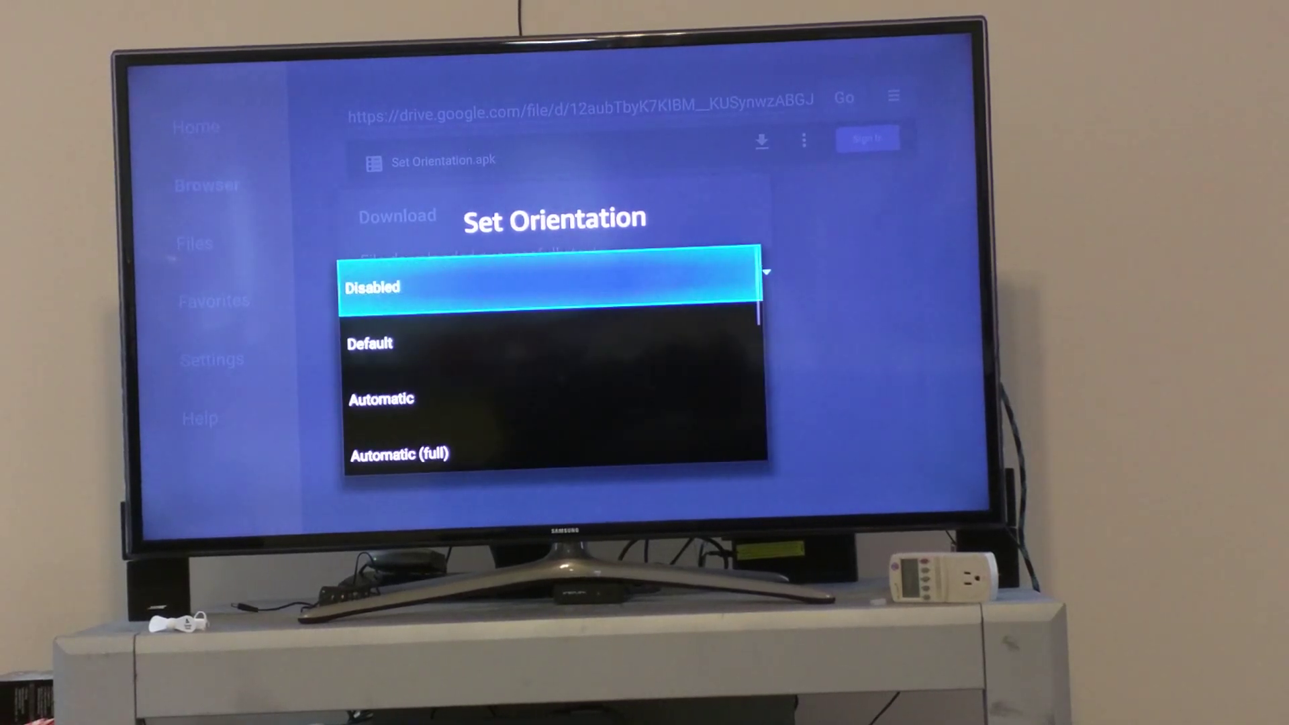
- Pick Landscape from the orientation choices and confirm it with OK
key(Down)
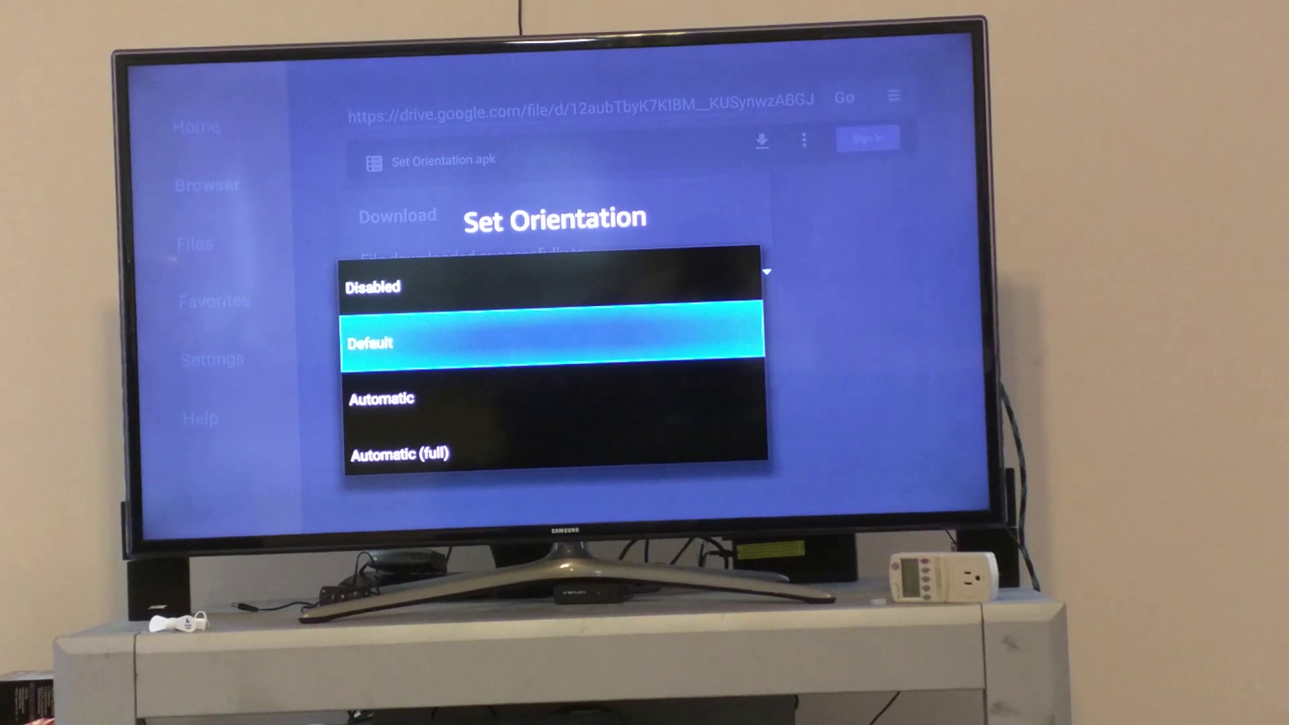
key(Down)
key(Down)
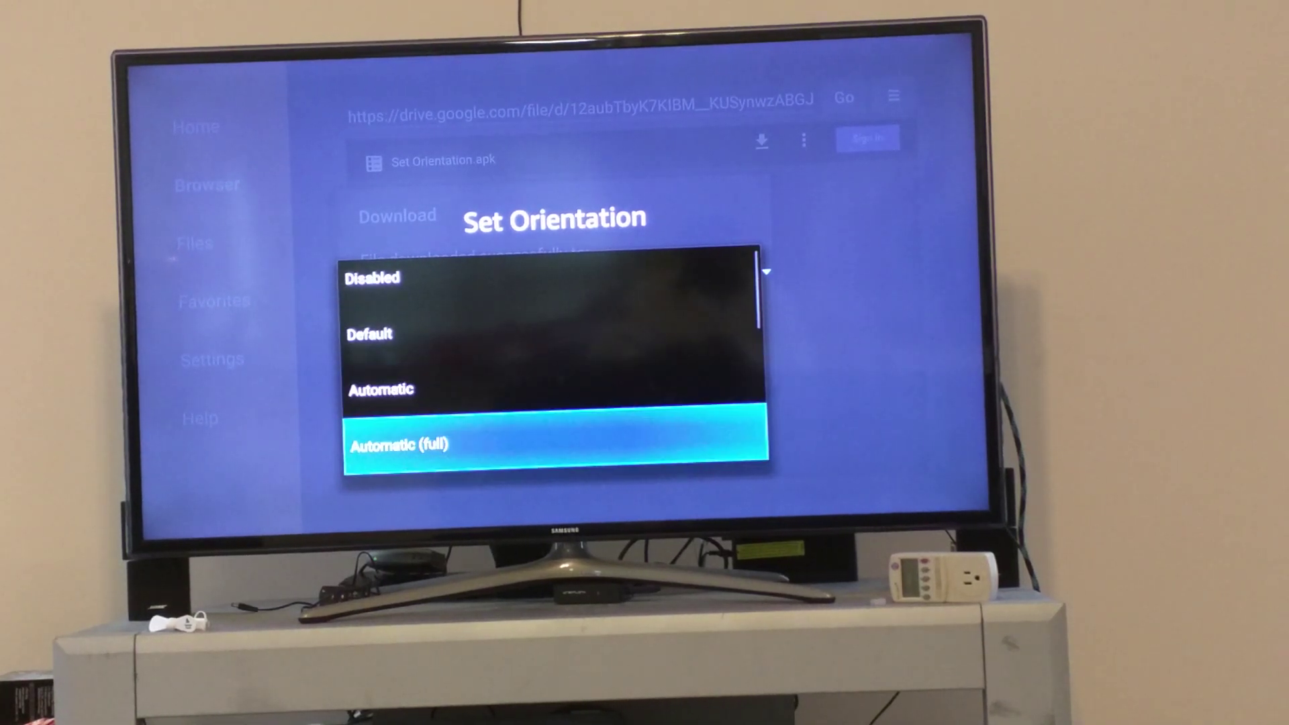
key(Down)
key(Down)
key(Down)
key(Down)
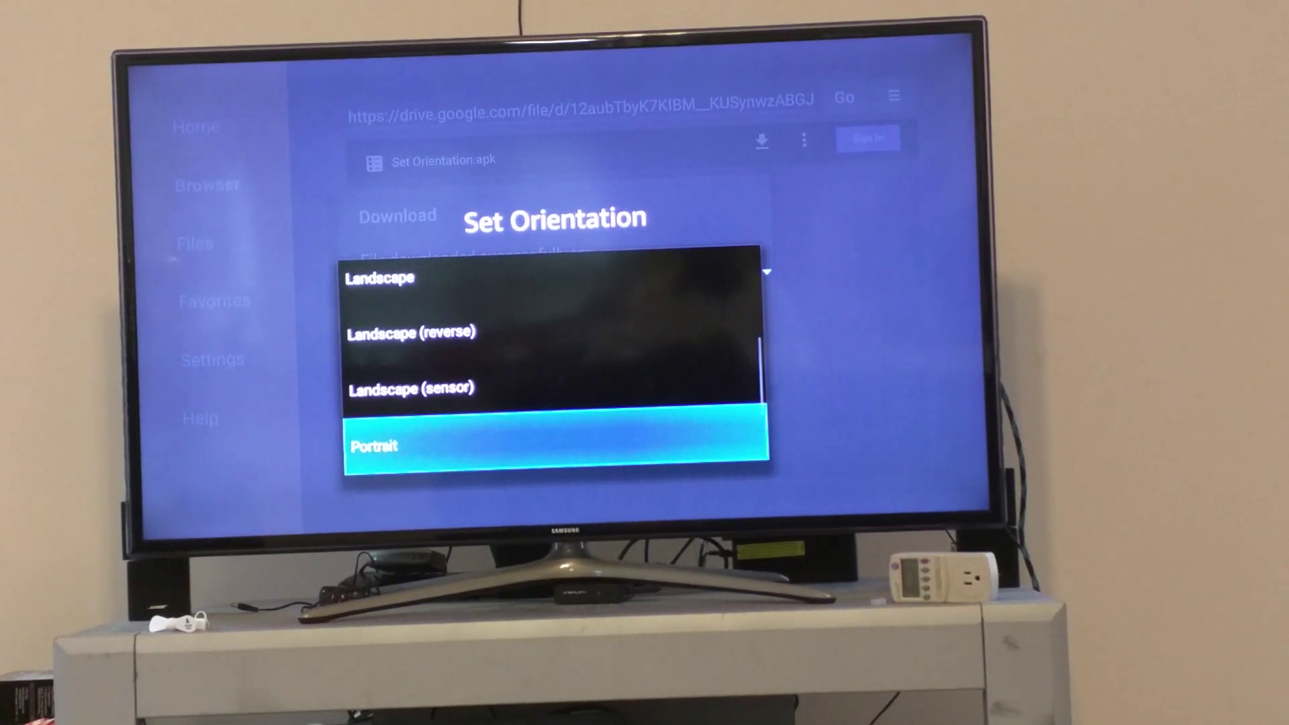
key(Down)
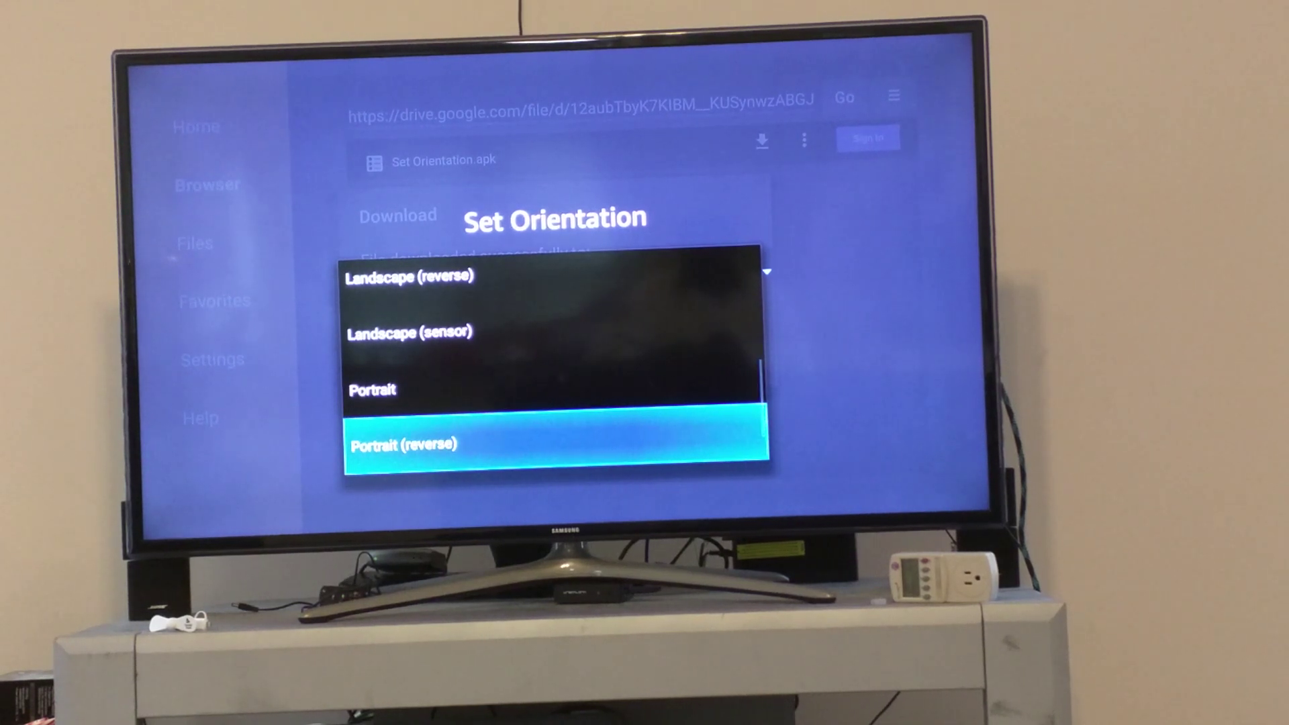
key(Up)
key(Up)
key(Up)
key(Up)
key(Down)
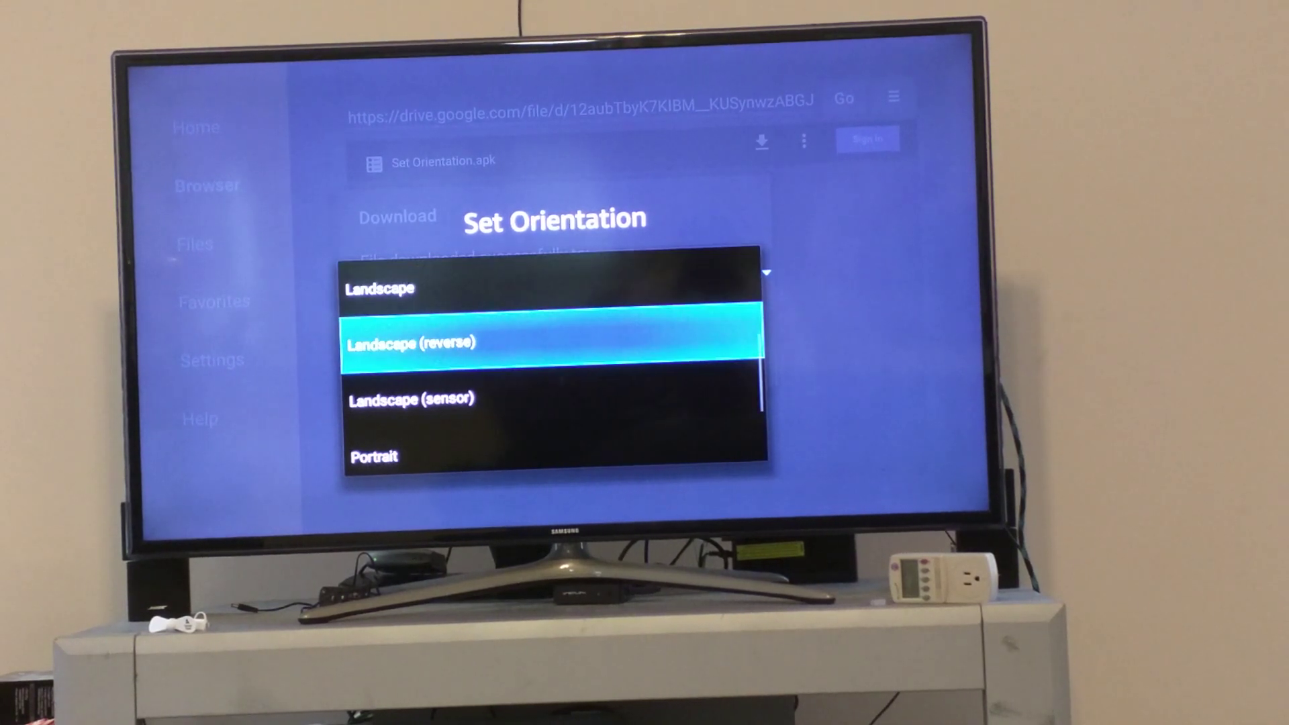
key(Up)
key(Return)
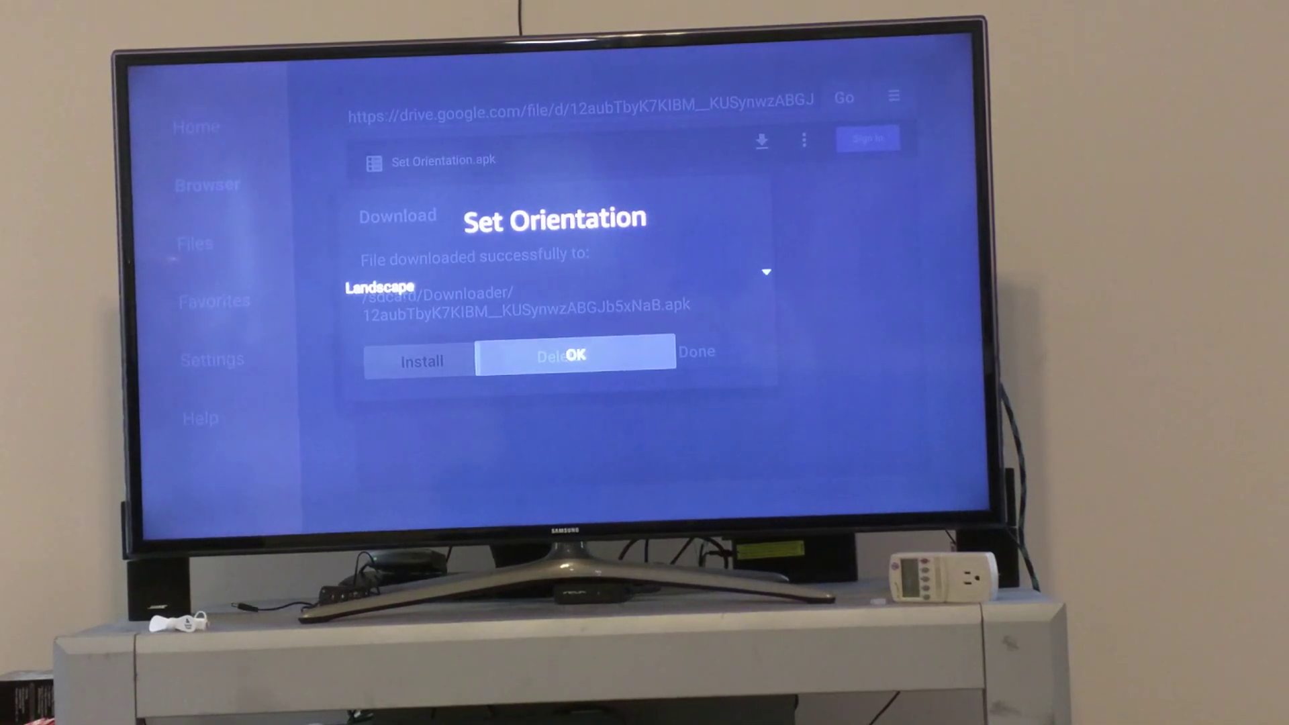
key(Return)
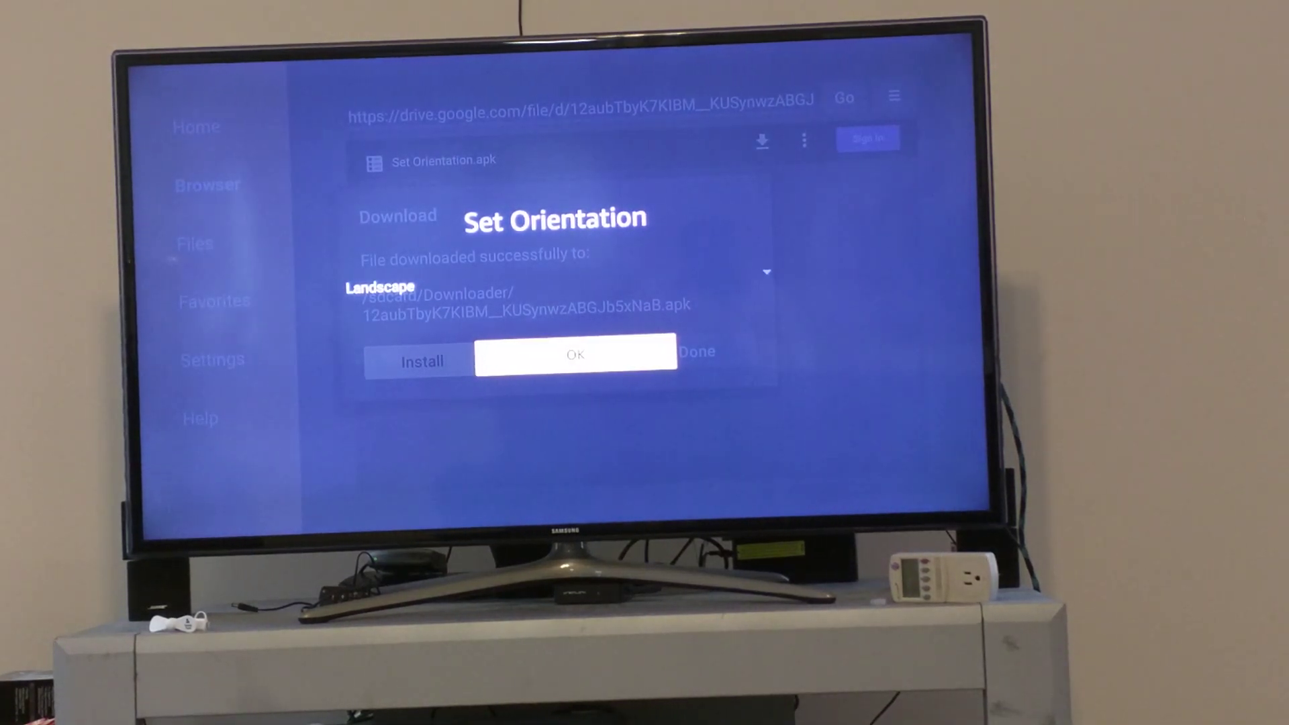
key(Return)
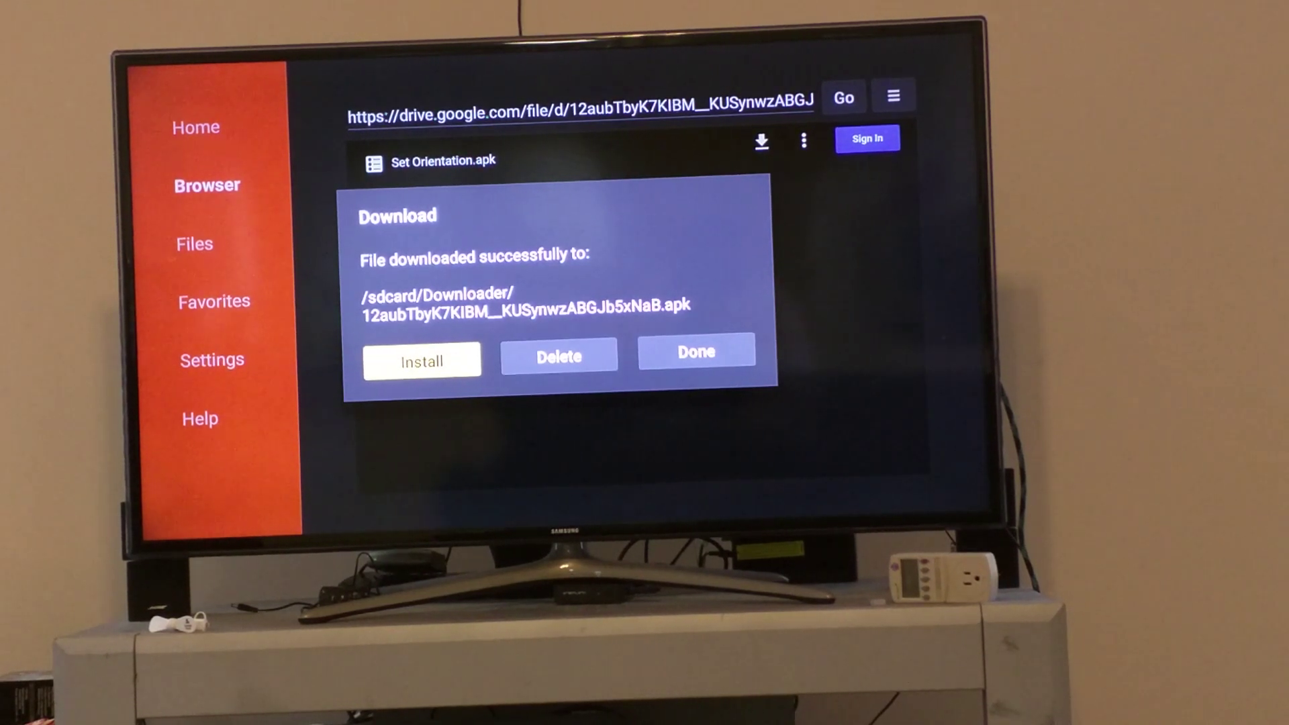
- Delete the downloaded Set Orientation APK and confirm the deletion
key(Right)
key(Return)
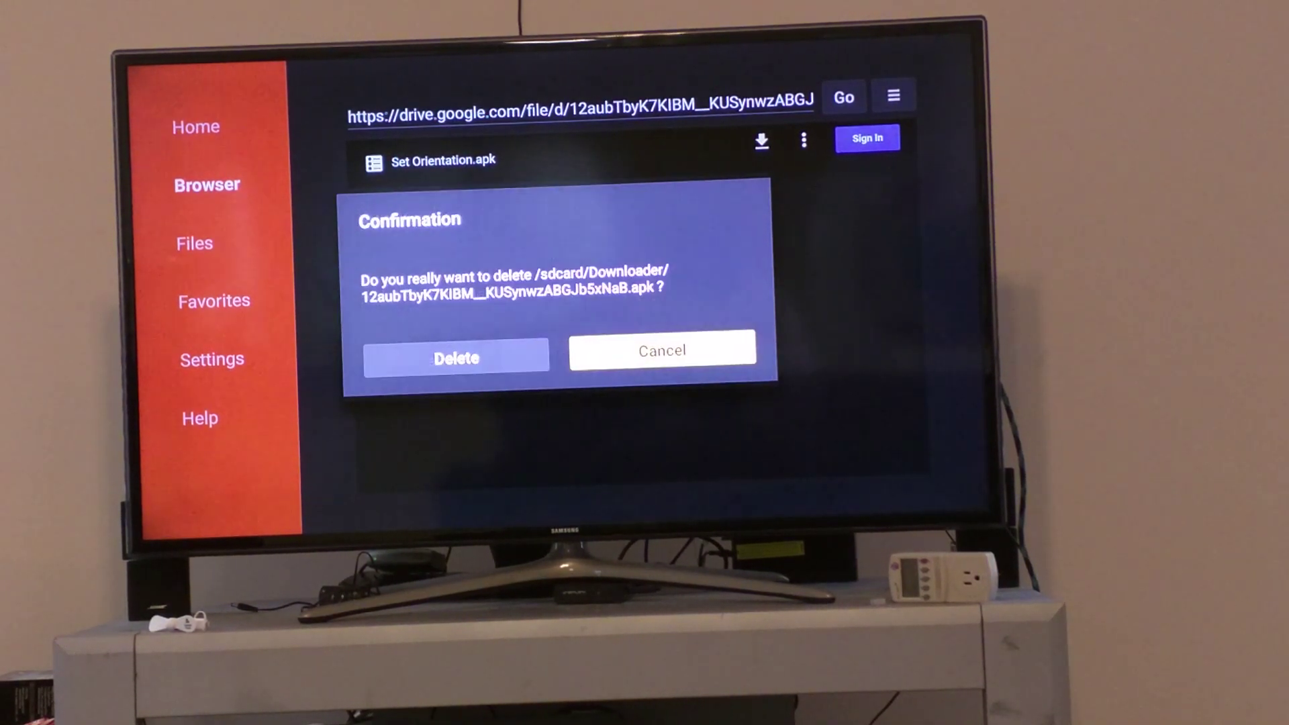
key(Left)
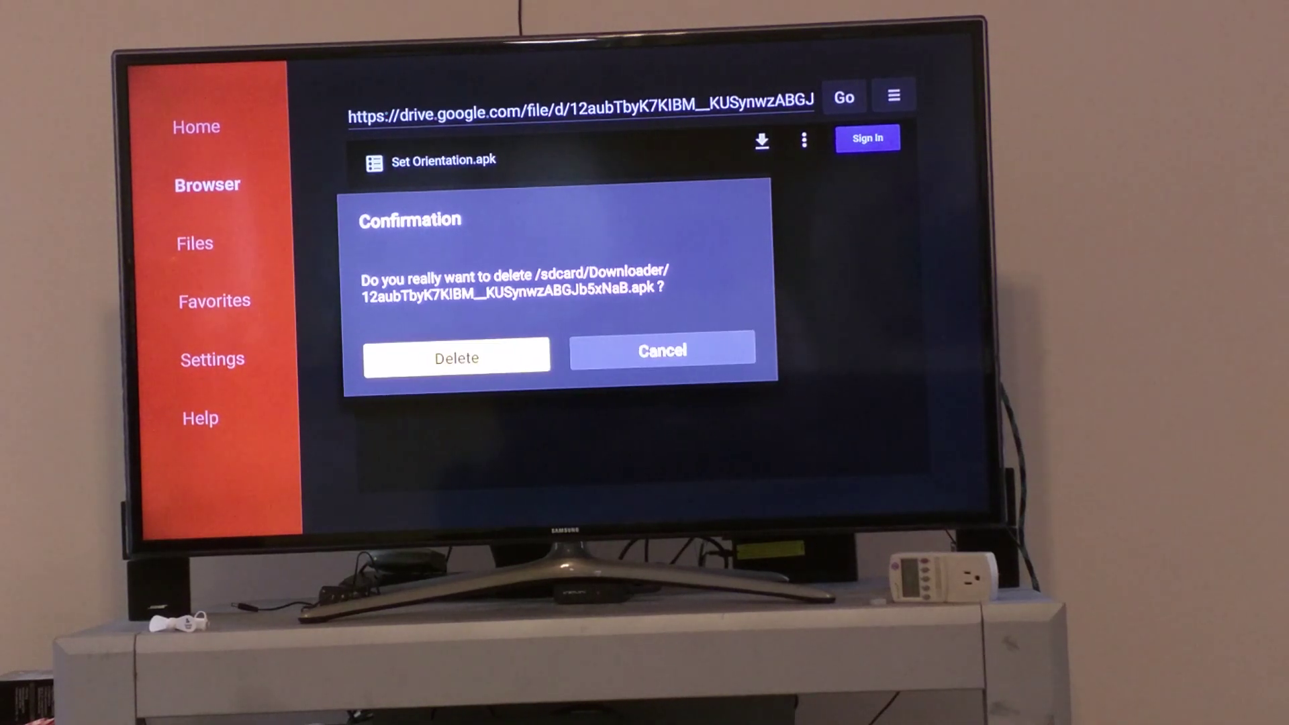
key(Return)
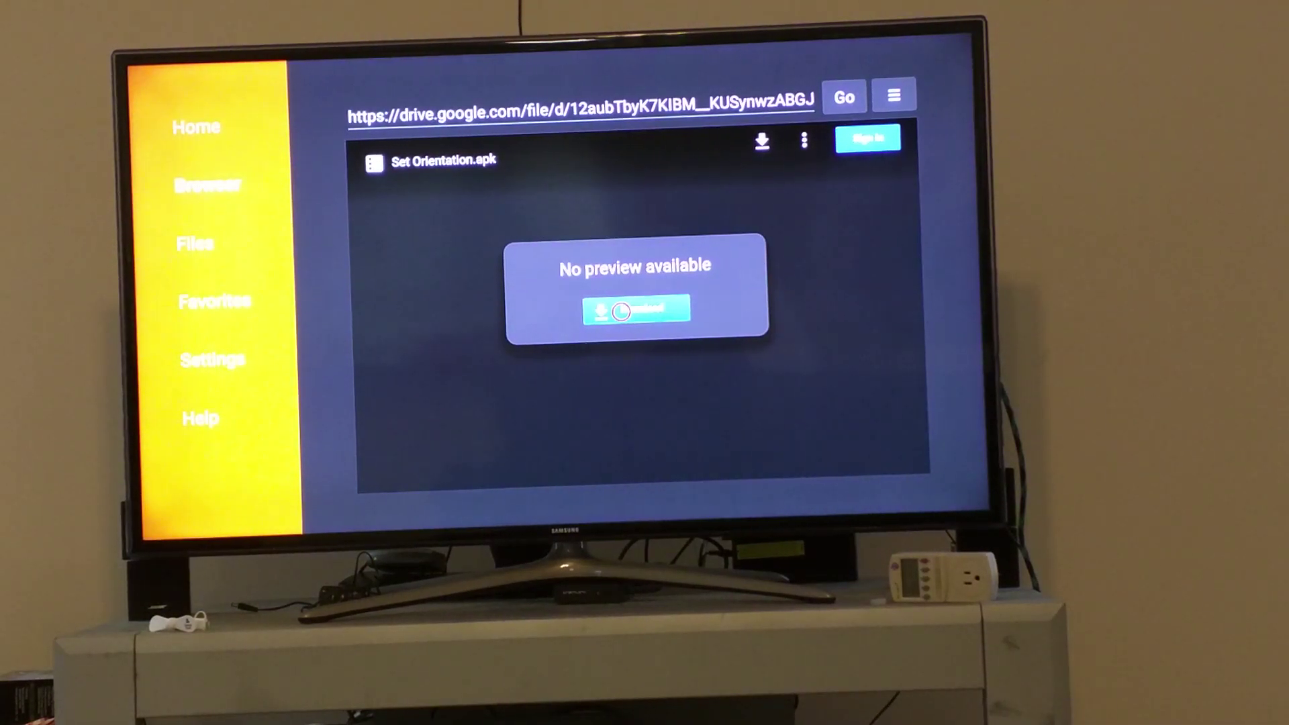